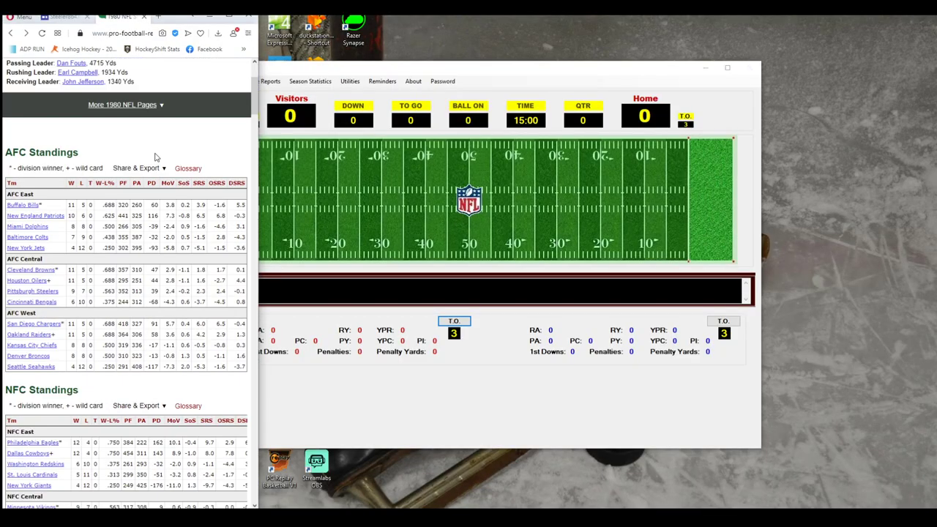
# Toggle the More 1980 NFL Pages list, then move the Game Screen window up and right beside the standings.
pyautogui.click(163, 103)
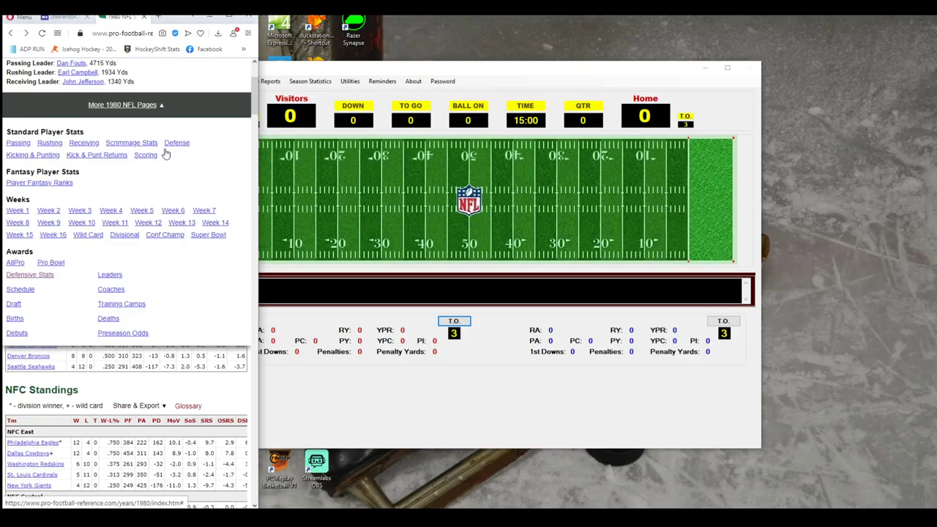
pyautogui.scroll(2, 175, 260)
pyautogui.scroll(-2, 175, 261)
pyautogui.scroll(3, 175, 261)
pyautogui.click(148, 240)
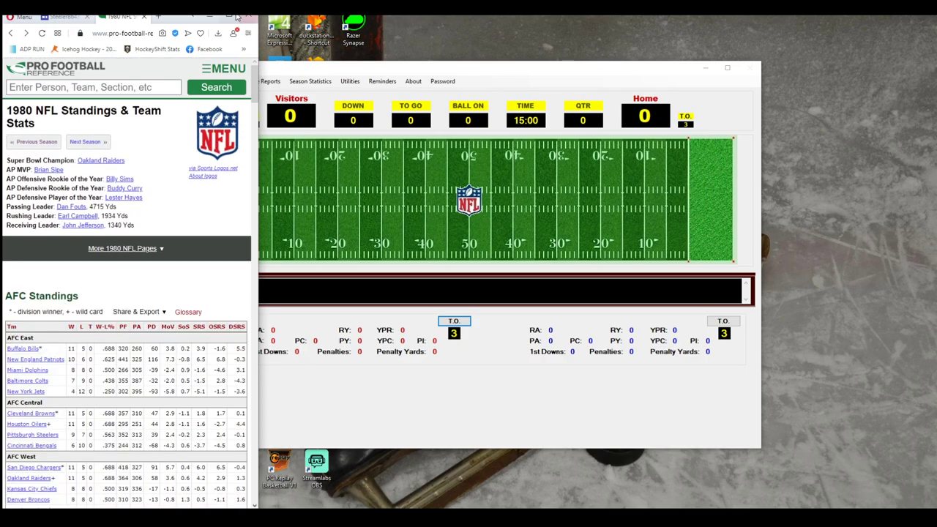
pyautogui.click(82, 250)
pyautogui.scroll(-2, 109, 243)
pyautogui.scroll(4, 108, 243)
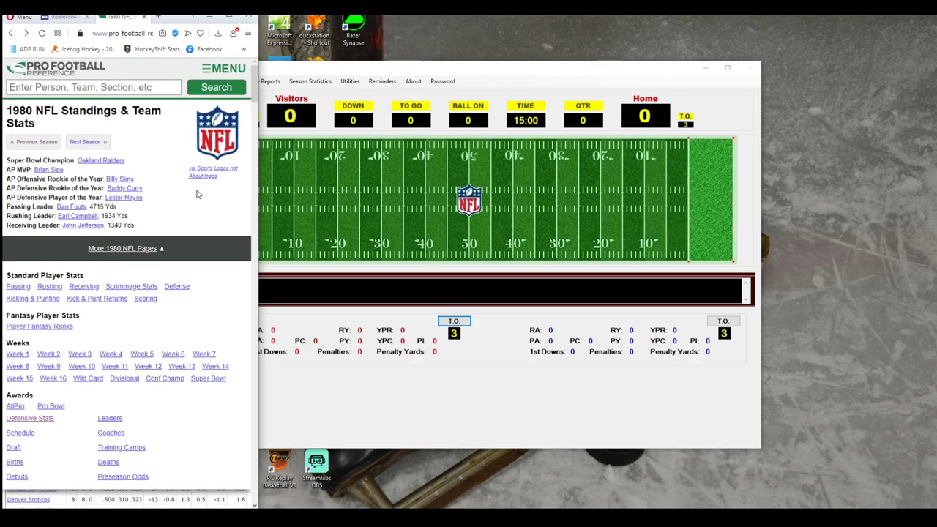
pyautogui.scroll(-6, 197, 191)
pyautogui.scroll(-2, 253, 118)
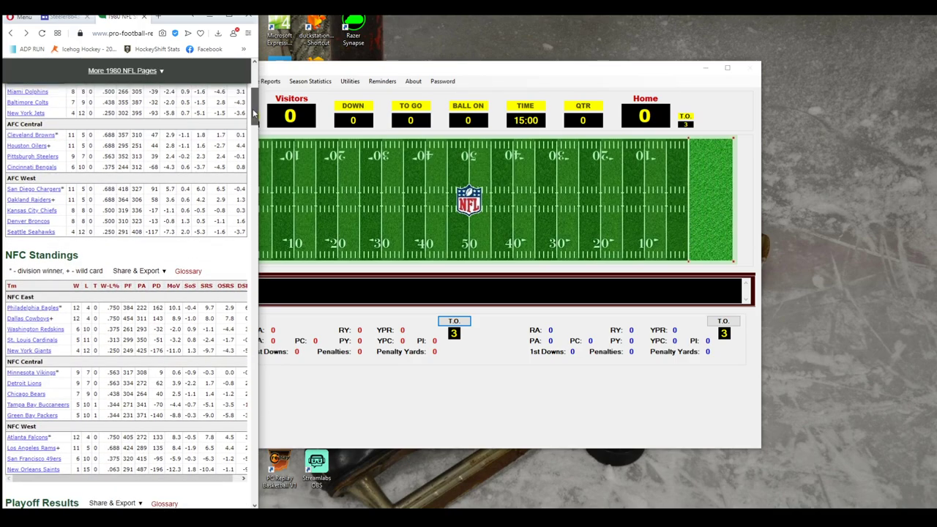
pyautogui.scroll(1, 254, 109)
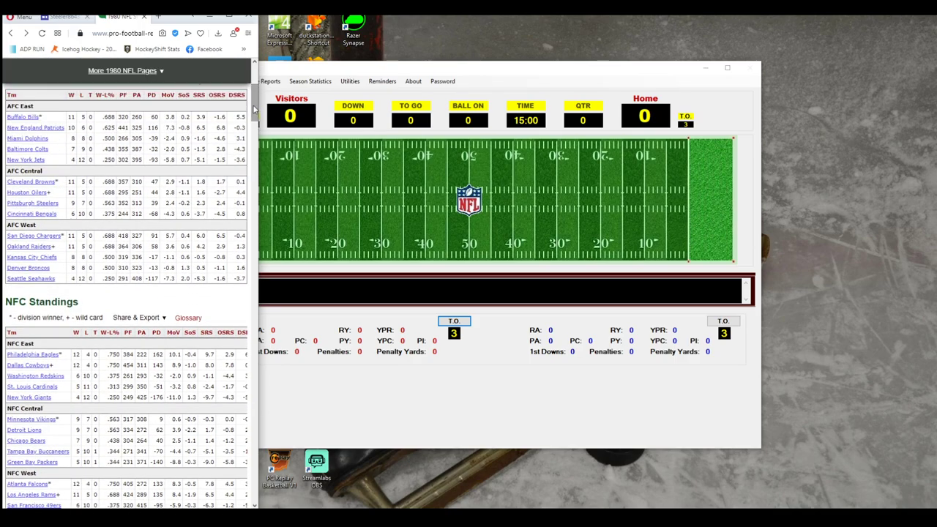
pyautogui.moveTo(469, 71); pyautogui.dragTo(552, 24)
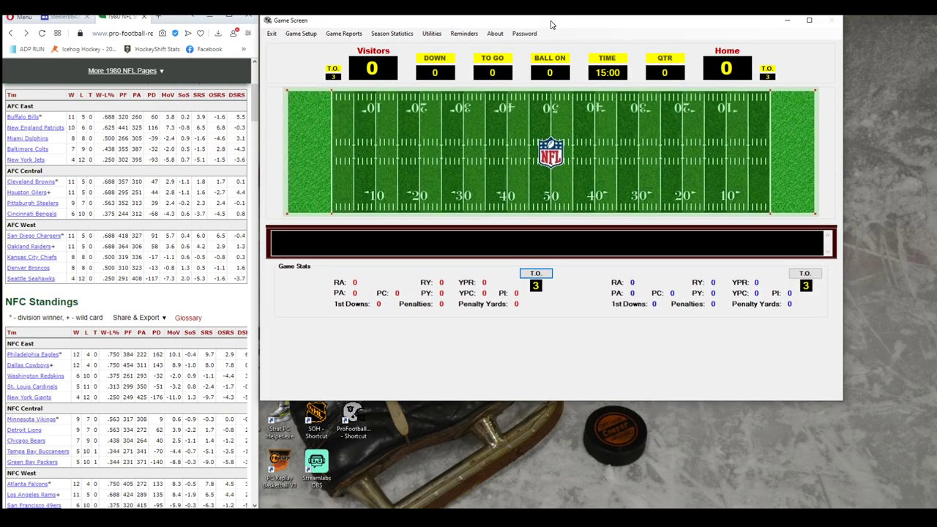
# Use Utilities > Create Season Directory to create the 1980 season directory and associated files.
pyautogui.click(433, 34)
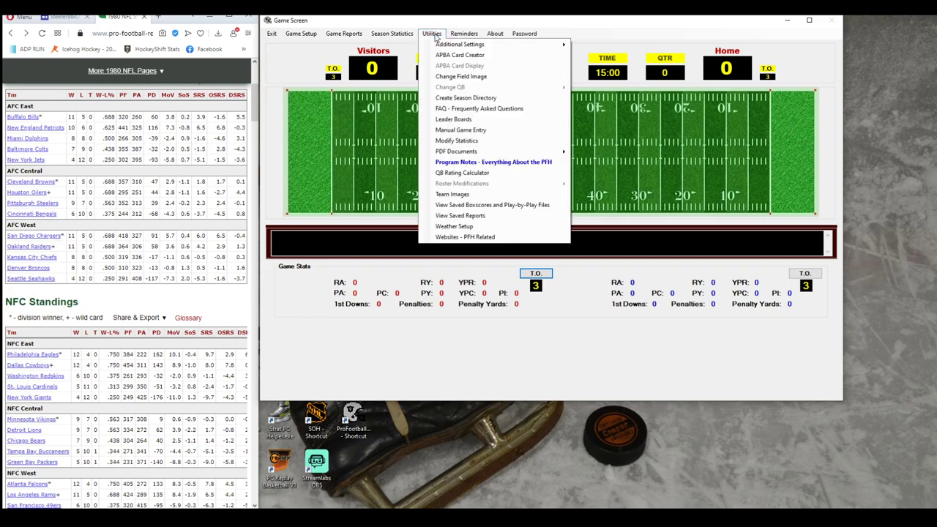
pyautogui.click(493, 99)
pyautogui.click(471, 256)
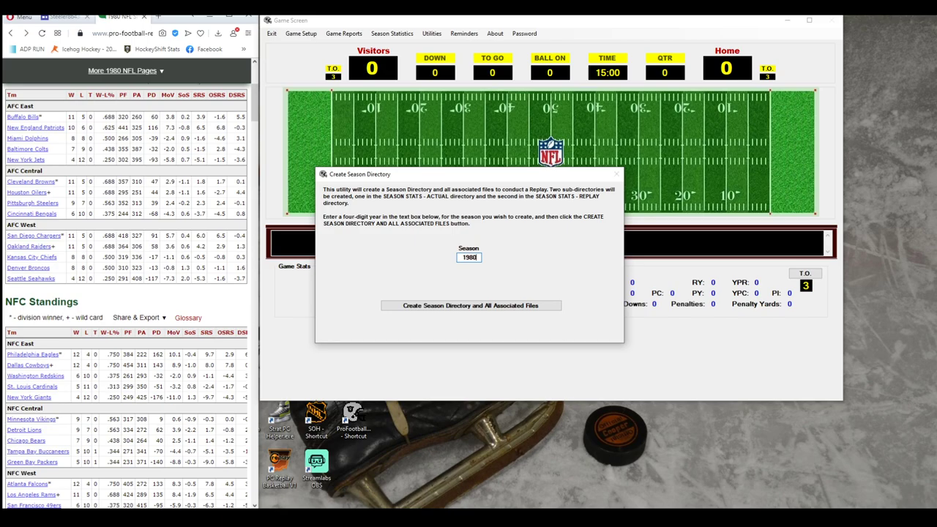
pyautogui.click(515, 306)
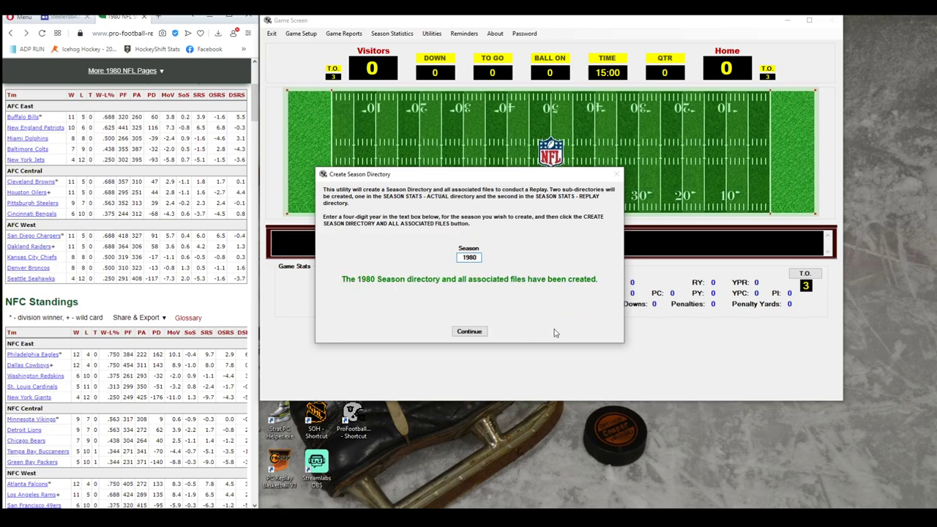
# Continue past the confirmation, set the league to 28 teams, and maximize the browser.
pyautogui.click(469, 330)
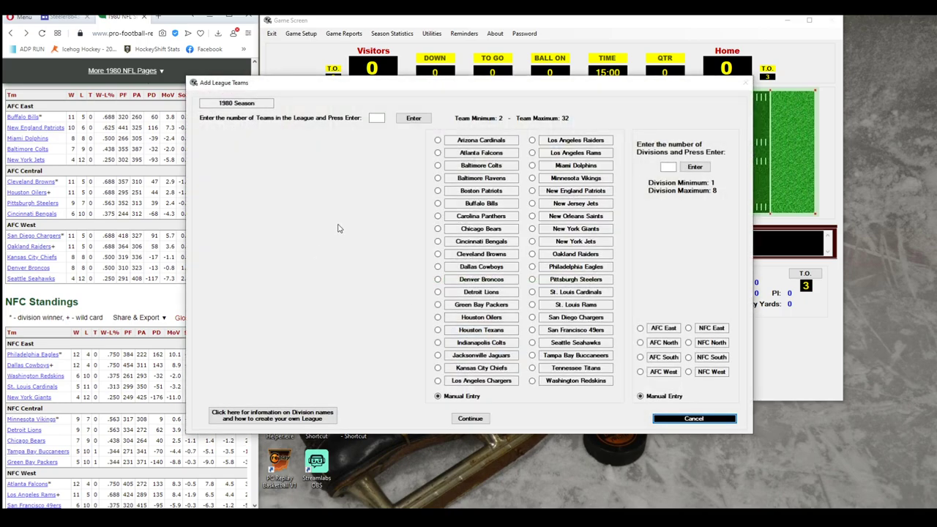
pyautogui.click(421, 119)
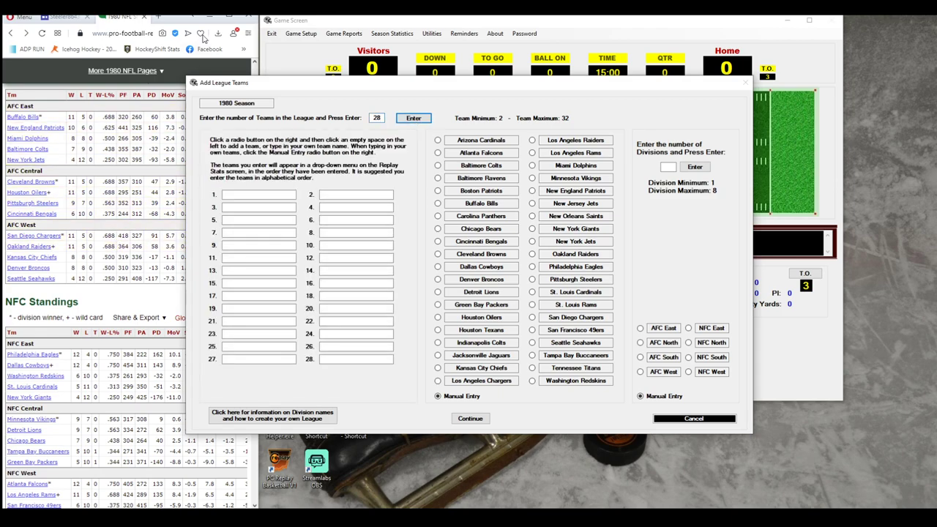
pyautogui.doubleClick(229, 16)
# Open the 1980 Defensive Stats page, sort the Team Defense table by Tm, and narrow the browser.
pyautogui.scroll(2, 267, 183)
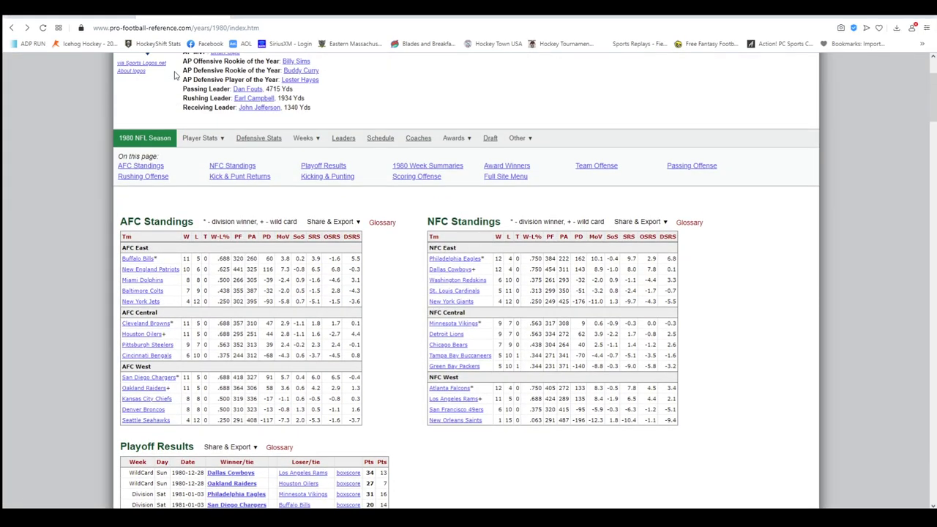
pyautogui.scroll(1, 267, 185)
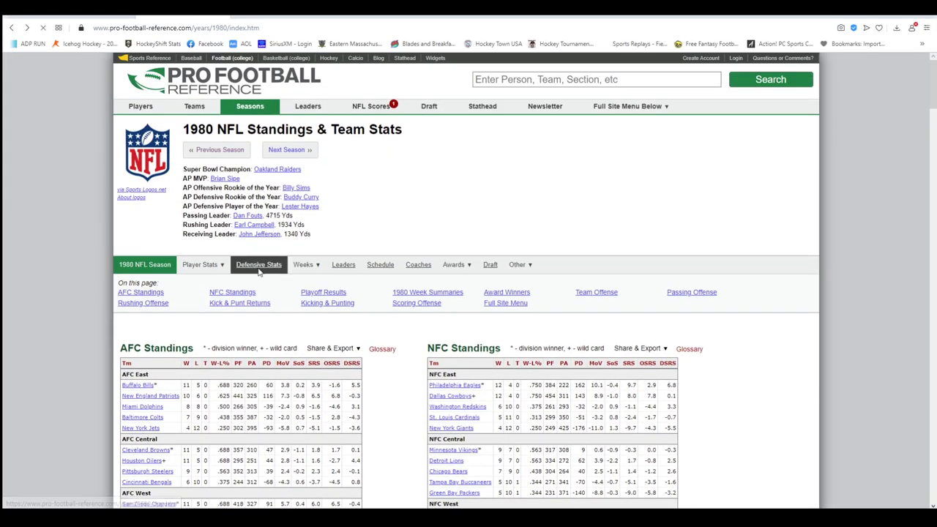
pyautogui.click(258, 265)
pyautogui.click(146, 358)
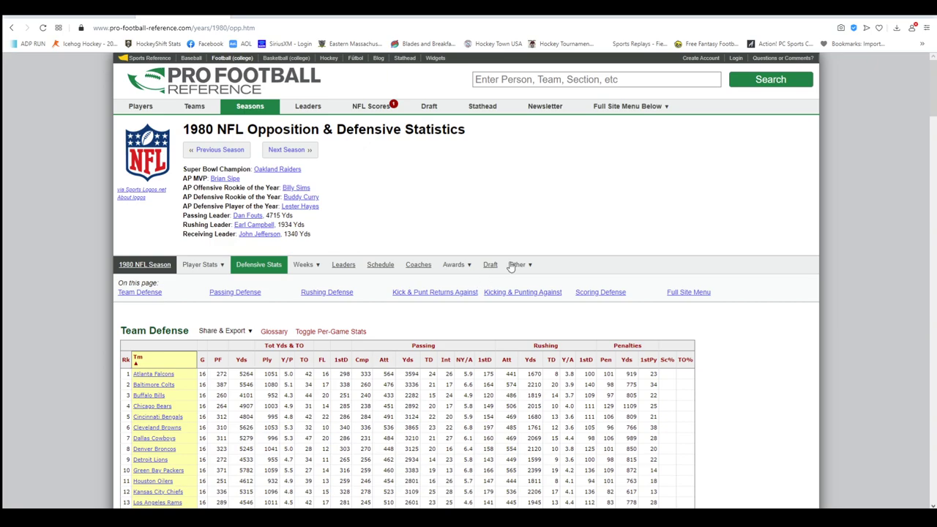
pyautogui.scroll(-3, 561, 232)
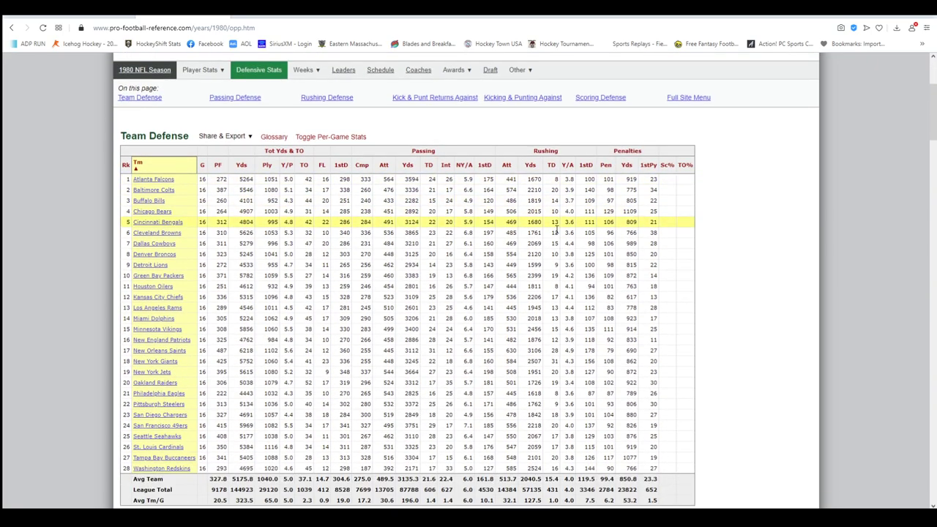
pyautogui.click(901, 20)
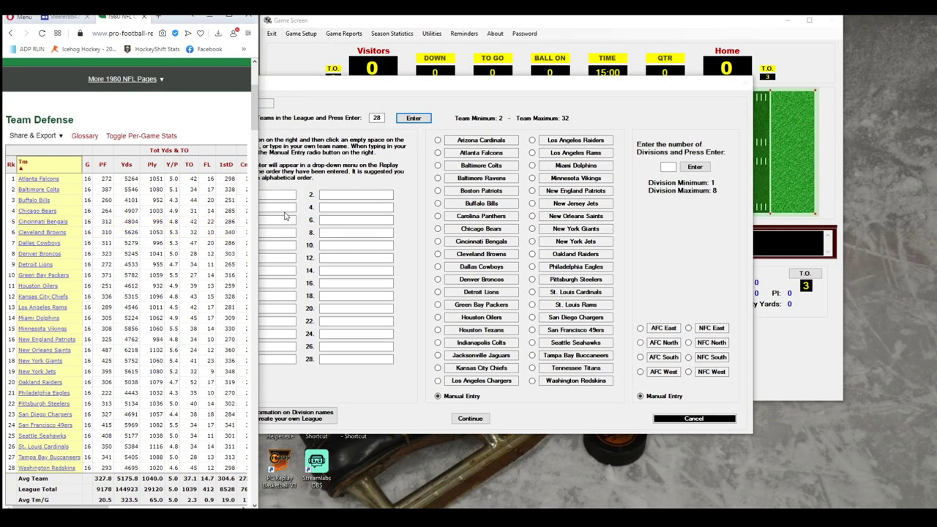
# Place Atlanta Falcons, Baltimore Colts, Buffalo Bills, Chicago Bears and Cincinnati Bengals in slots 1–9.
pyautogui.scroll(-1, 254, 125)
pyautogui.scroll(1, 254, 124)
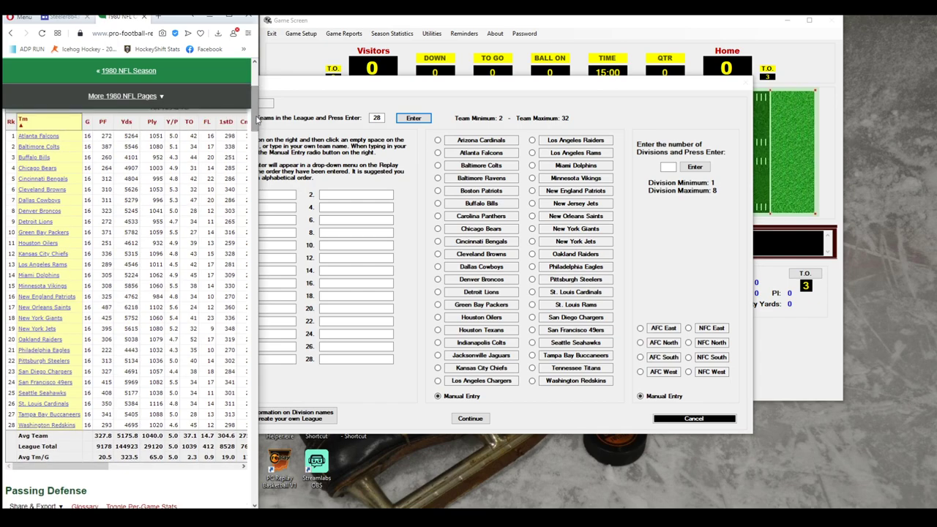
pyautogui.click(328, 92)
pyautogui.click(437, 152)
pyautogui.click(258, 194)
pyautogui.click(438, 165)
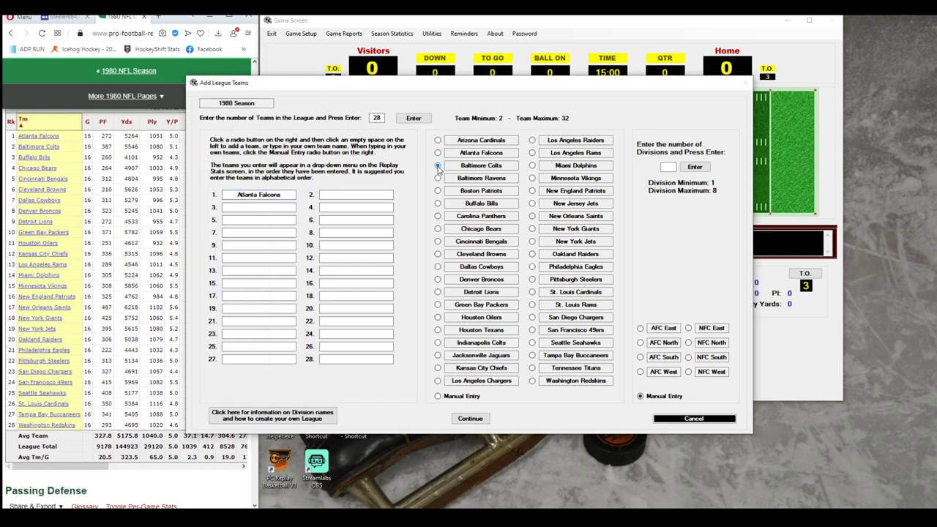
pyautogui.click(269, 207)
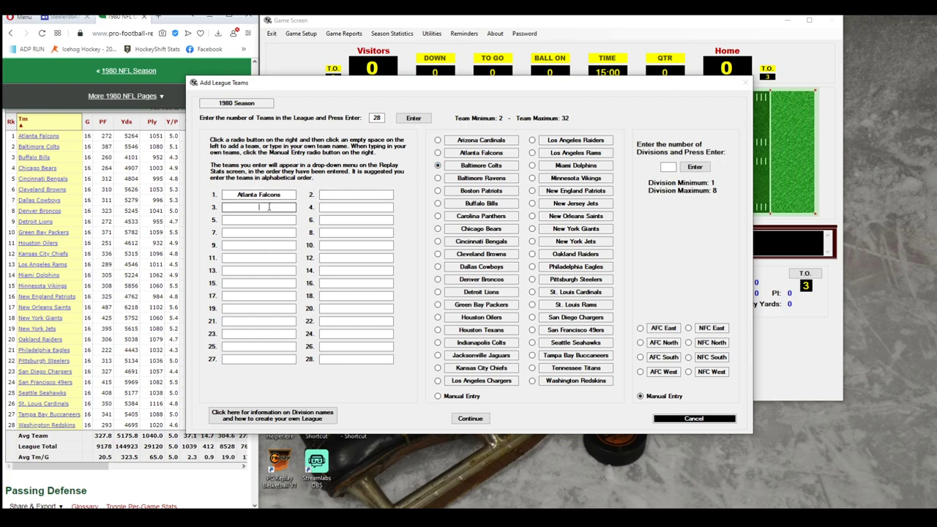
pyautogui.click(438, 204)
pyautogui.click(281, 220)
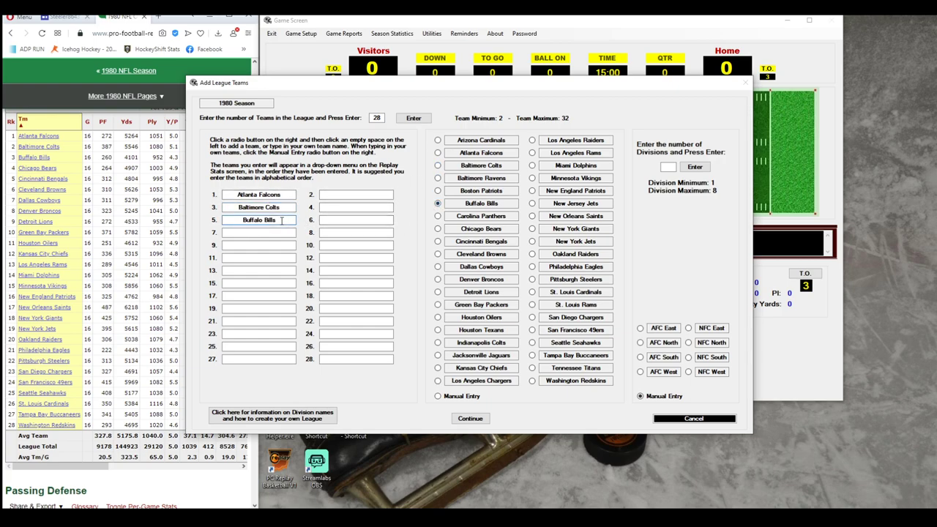
pyautogui.click(438, 228)
pyautogui.click(293, 233)
pyautogui.click(437, 241)
pyautogui.click(291, 245)
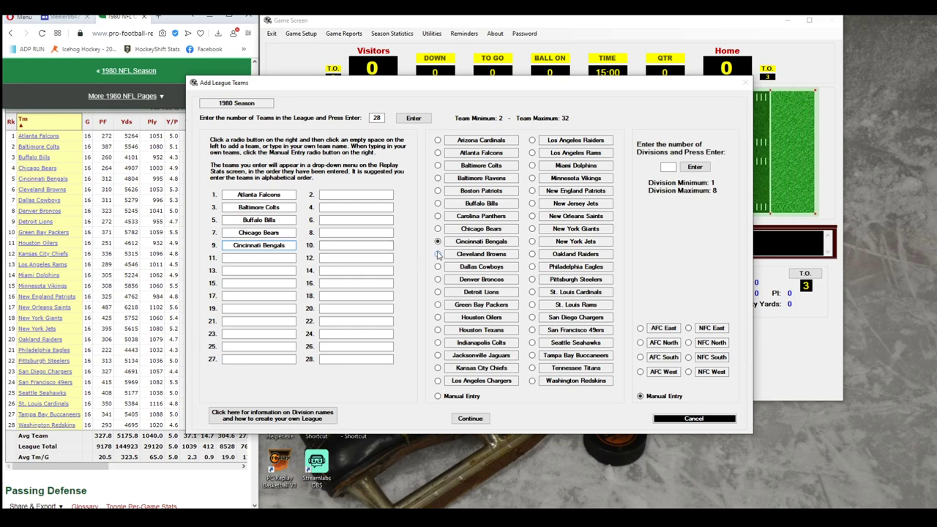
# Place Cleveland Browns, Dallas Cowboys, Denver Broncos, Detroit Lions, Green Bay Packers and Houston Oilers in slots 11–21.
pyautogui.click(289, 257)
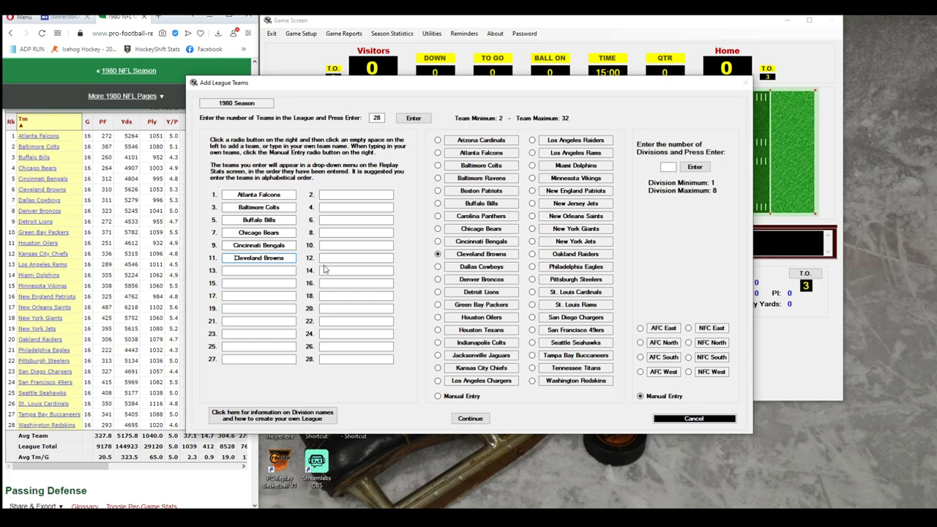
pyautogui.click(438, 267)
pyautogui.click(271, 271)
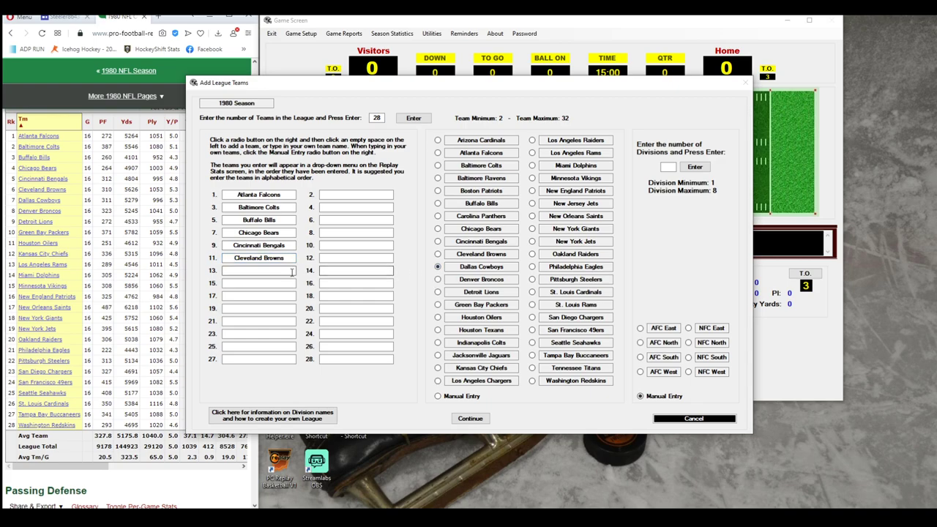
pyautogui.click(438, 279)
pyautogui.click(362, 287)
pyautogui.click(437, 292)
pyautogui.click(346, 296)
pyautogui.click(437, 304)
pyautogui.click(356, 308)
pyautogui.click(438, 317)
pyautogui.click(356, 322)
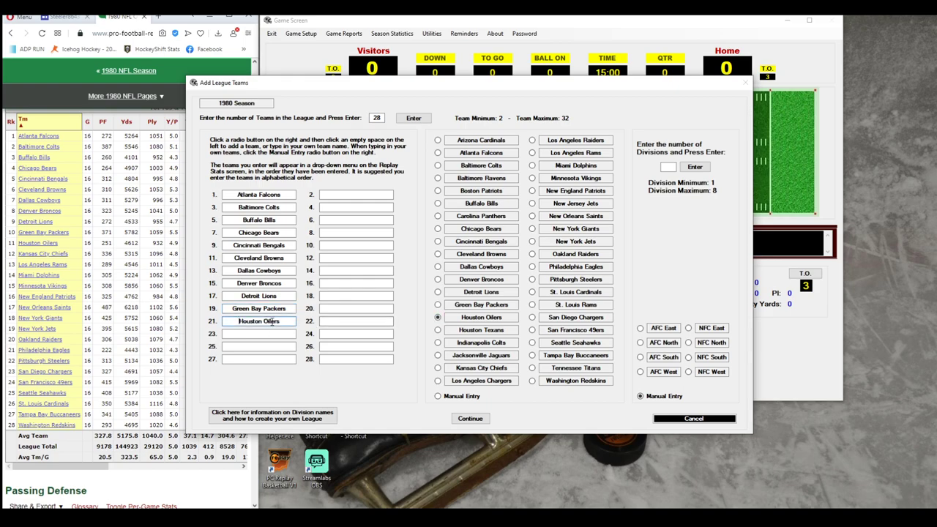
# Place Kansas City Chiefs, Los Angeles Rams and Miami Dolphins in slots 23–27, then select Minnesota Vikings.
pyautogui.click(437, 367)
pyautogui.click(280, 334)
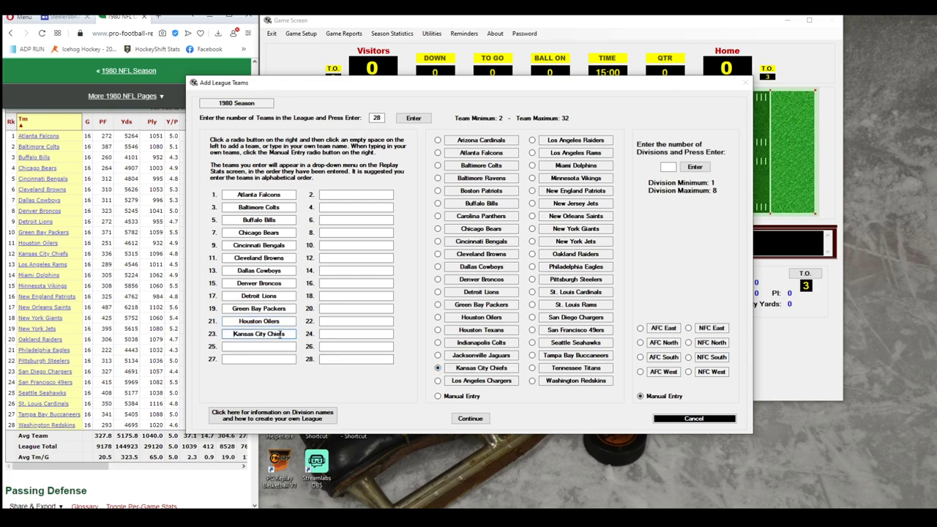
pyautogui.click(532, 152)
pyautogui.click(265, 345)
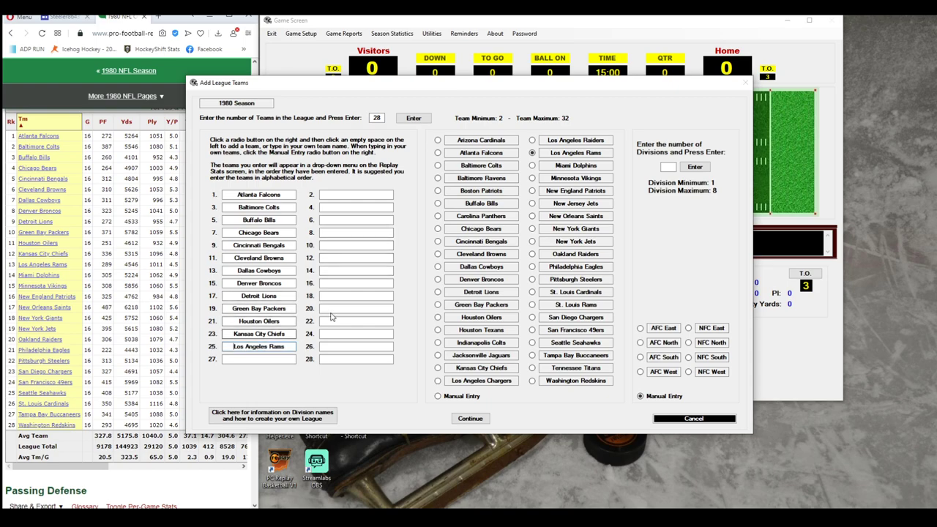
pyautogui.click(532, 165)
pyautogui.click(284, 357)
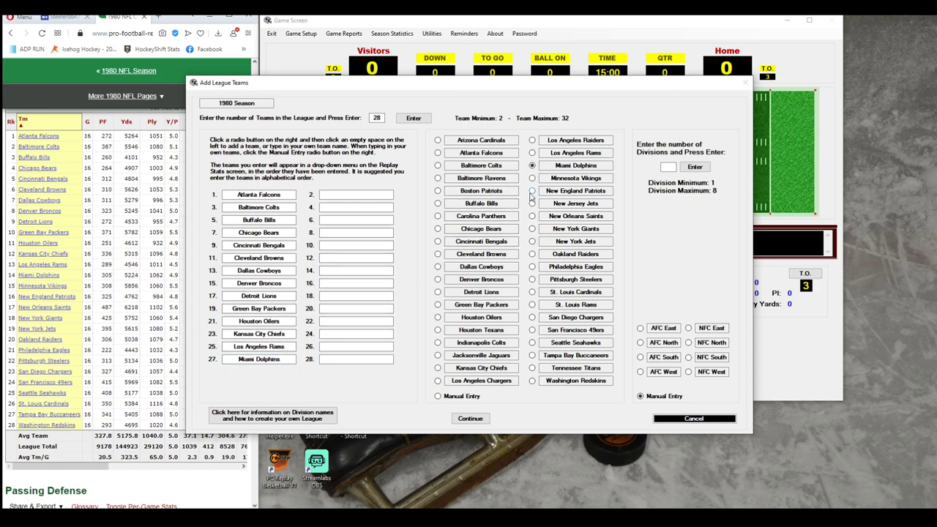
pyautogui.click(532, 178)
# Place Minnesota Vikings, New England Patriots, New Orleans Saints, both New York teams and Oakland Raiders in slots 2–12.
pyautogui.click(368, 193)
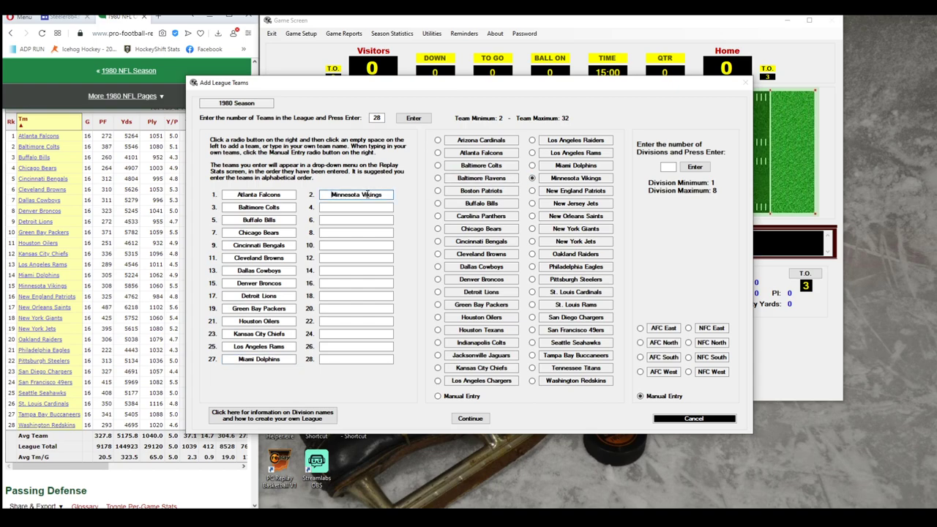
pyautogui.click(532, 191)
pyautogui.click(356, 207)
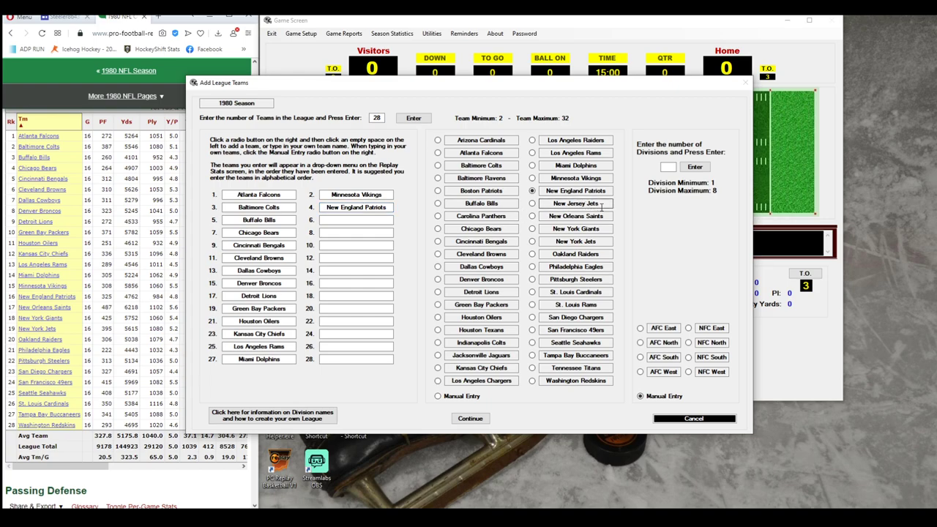
pyautogui.click(532, 216)
pyautogui.click(355, 220)
pyautogui.click(532, 228)
pyautogui.click(355, 232)
pyautogui.click(532, 241)
pyautogui.click(355, 244)
pyautogui.click(531, 254)
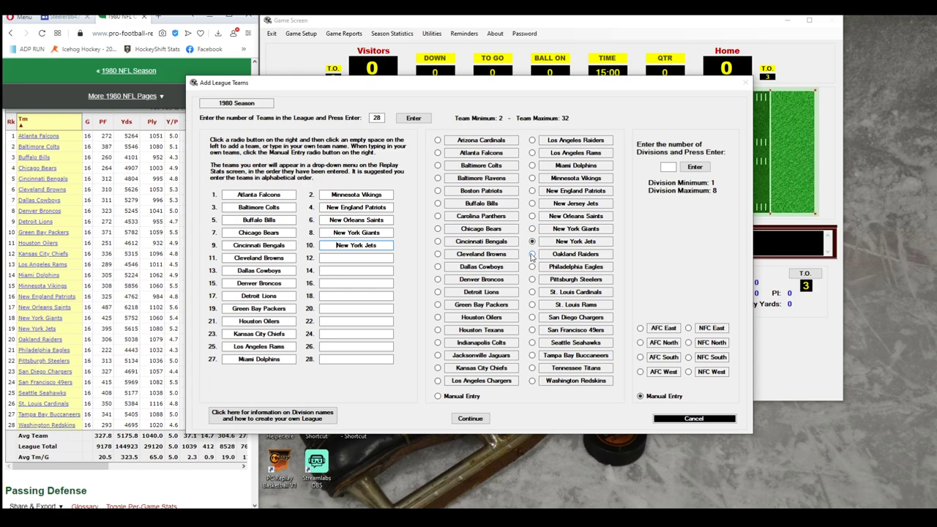
pyautogui.click(355, 257)
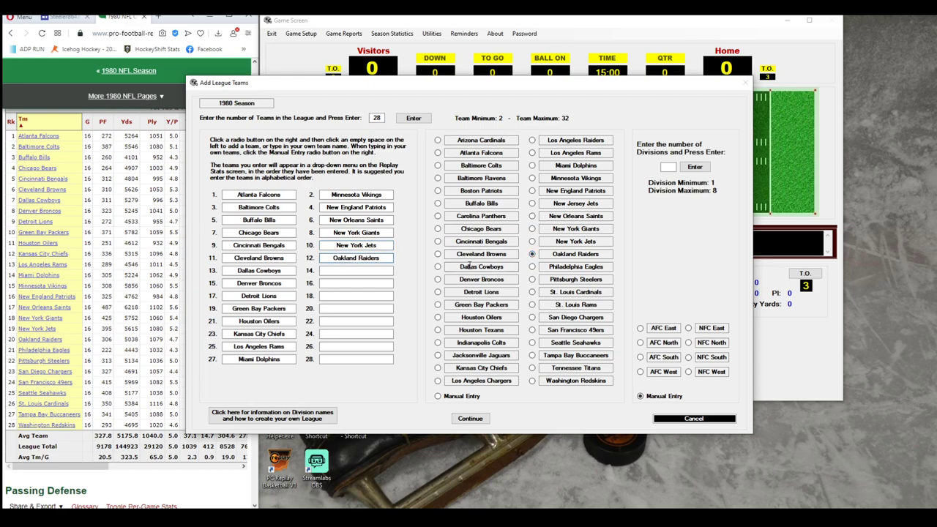
# Place Philadelphia Eagles, Pittsburgh Steelers, St. Louis Cardinals and San Diego Chargers in slots 14–20.
pyautogui.click(532, 266)
pyautogui.click(355, 270)
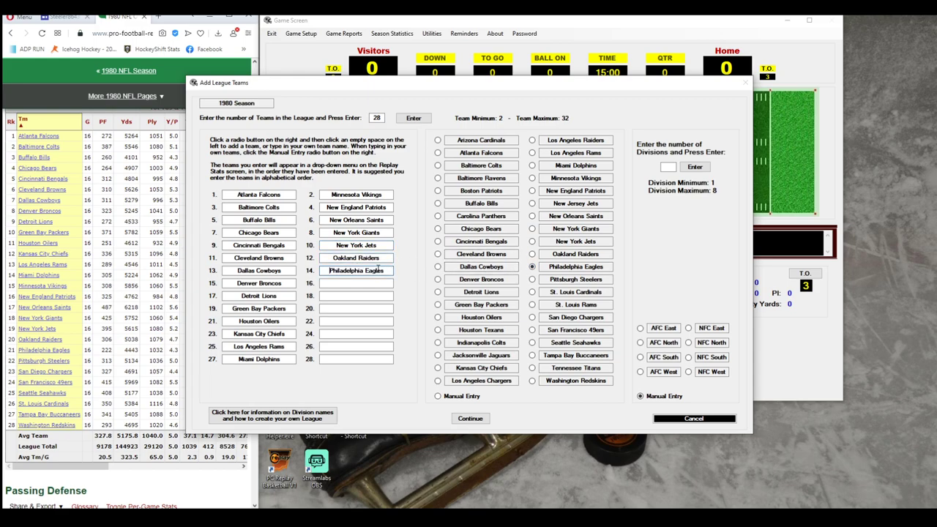
pyautogui.click(532, 279)
pyautogui.click(388, 284)
pyautogui.click(532, 291)
pyautogui.click(380, 295)
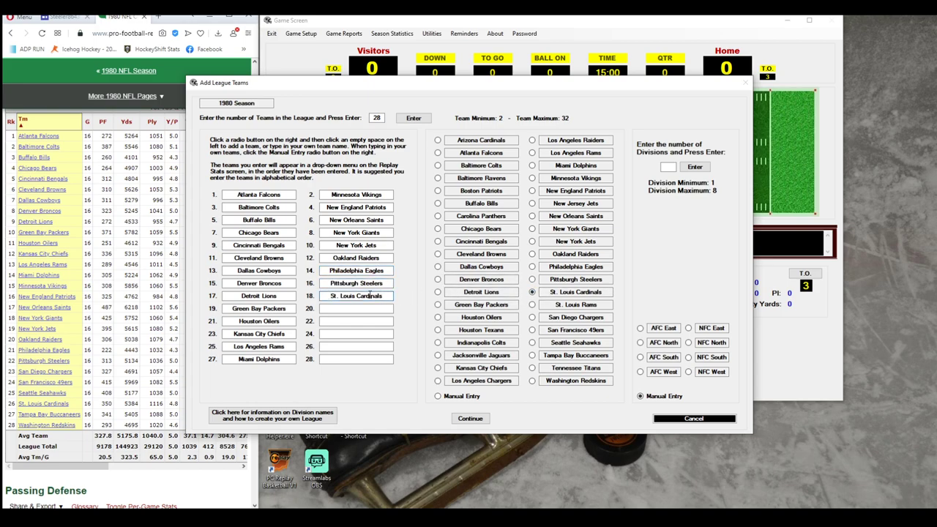
pyautogui.click(532, 317)
pyautogui.click(369, 308)
# Place San Francisco 49ers, Seattle Seahawks, Tampa Bay Buccaneers and Washington Redskins in slots 22–28.
pyautogui.click(369, 321)
pyautogui.click(532, 329)
pyautogui.click(532, 342)
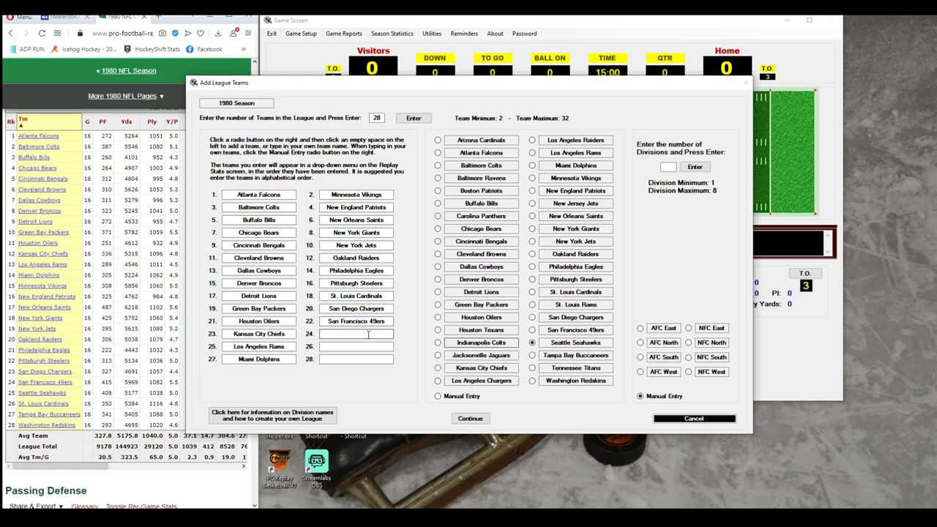
pyautogui.click(532, 355)
pyautogui.click(355, 346)
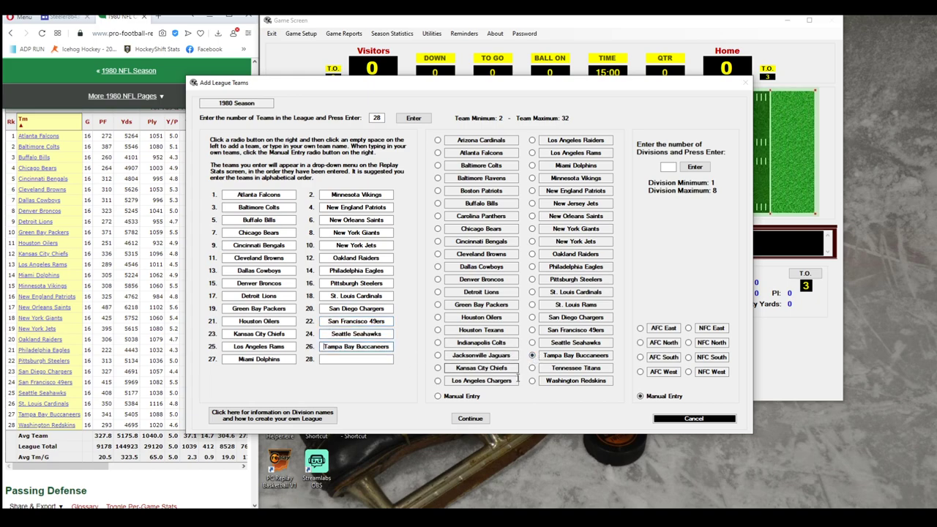
pyautogui.click(532, 381)
pyautogui.click(352, 359)
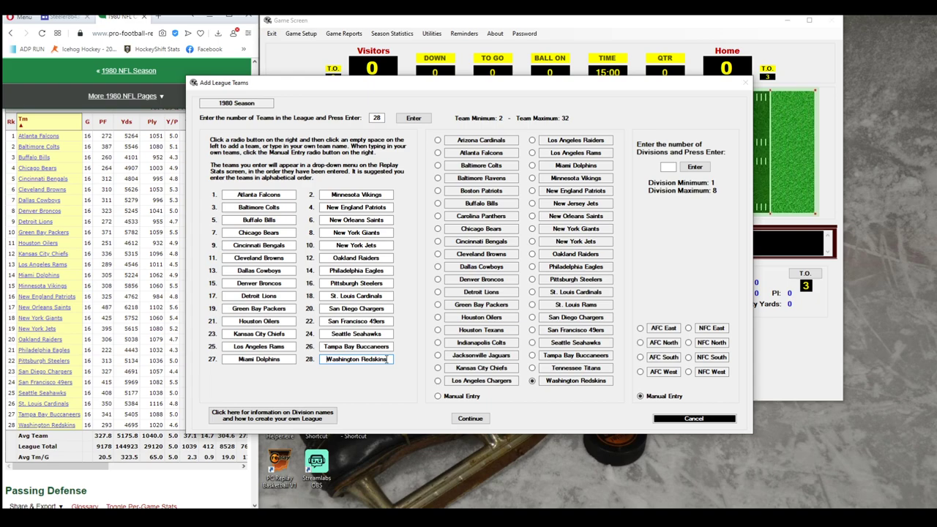
pyautogui.click(668, 166)
# Set six divisions and name the first three AFC East, AFC Central and AFC West.
pyautogui.click(694, 167)
pyautogui.click(688, 204)
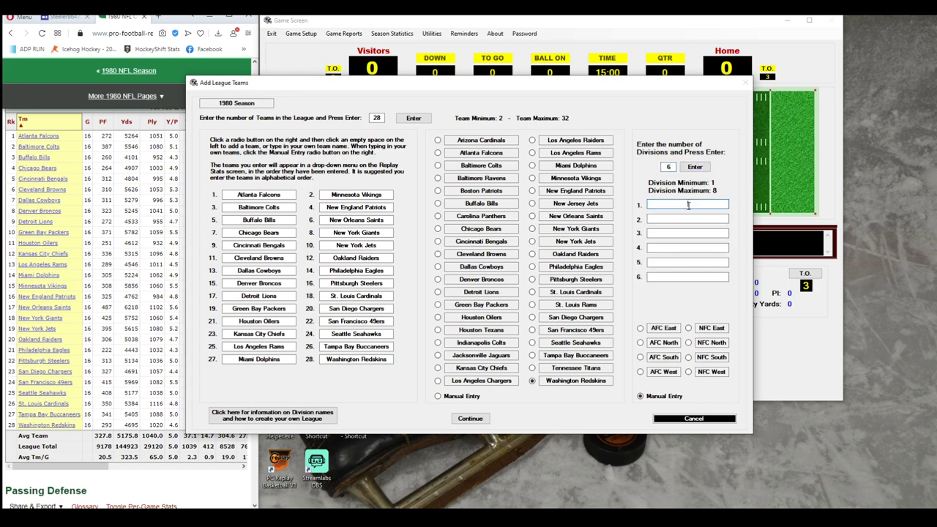
pyautogui.write('AFC East')
pyautogui.press('Tab')
pyautogui.write('AFC Central')
pyautogui.press('Tab')
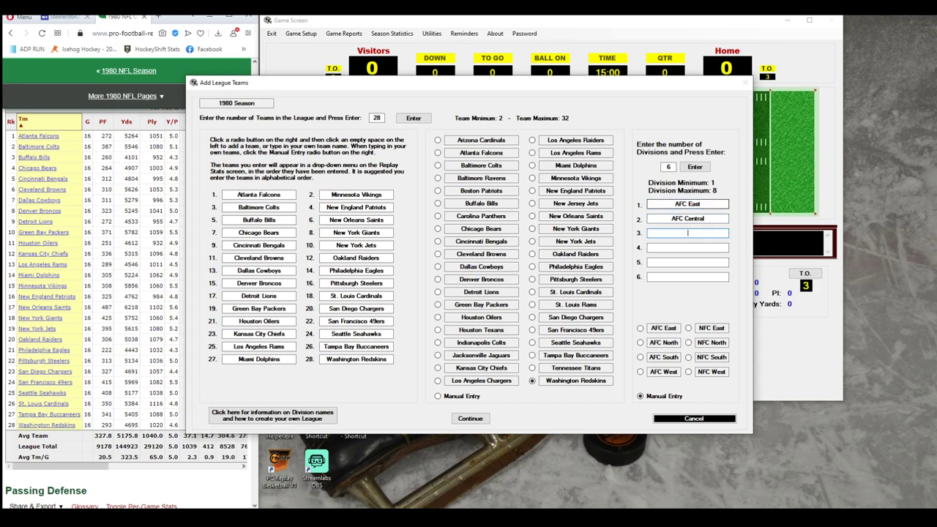
pyautogui.write('AFC West')
# Name the remaining divisions NFC East, NFC Central and NFC West, then create the league's team files.
pyautogui.press('Tab')
pyautogui.write('NFC East')
pyautogui.press('Tab')
pyautogui.write('NFC Central')
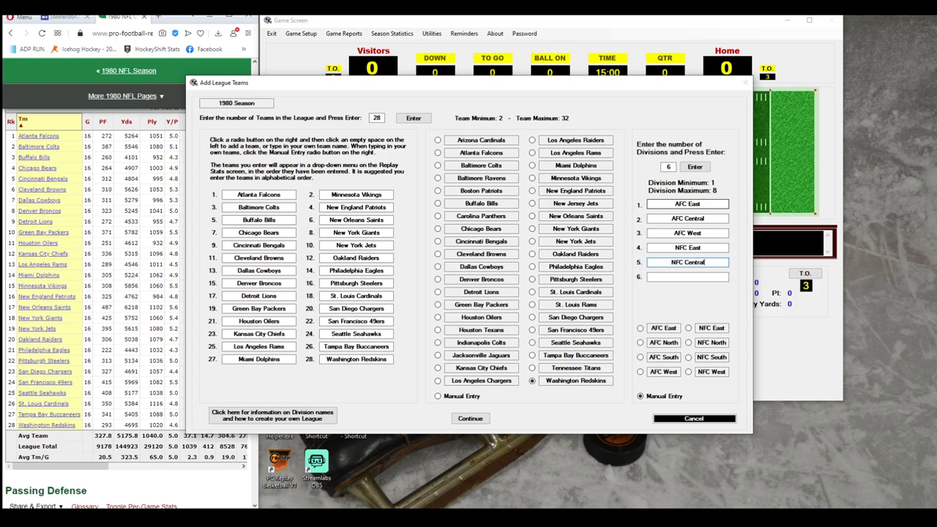
pyautogui.press('Tab')
pyautogui.write('NFC West')
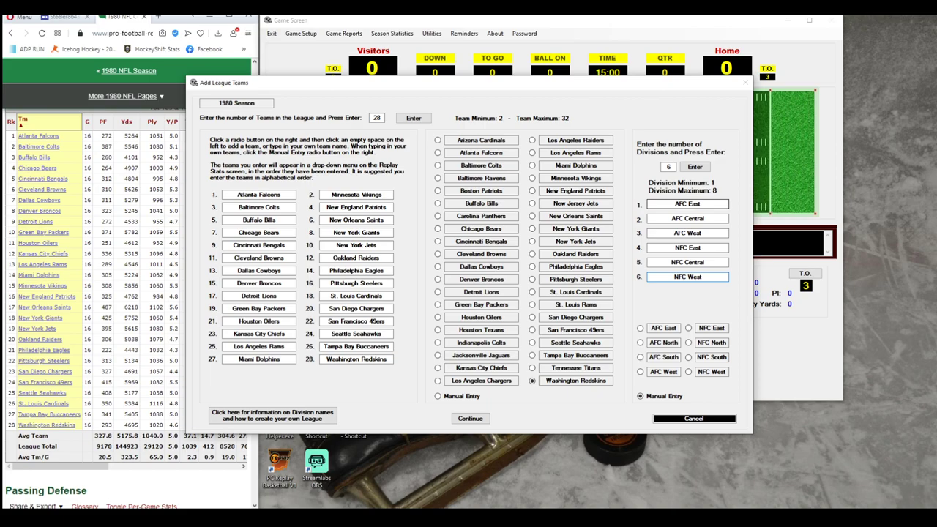
pyautogui.click(477, 417)
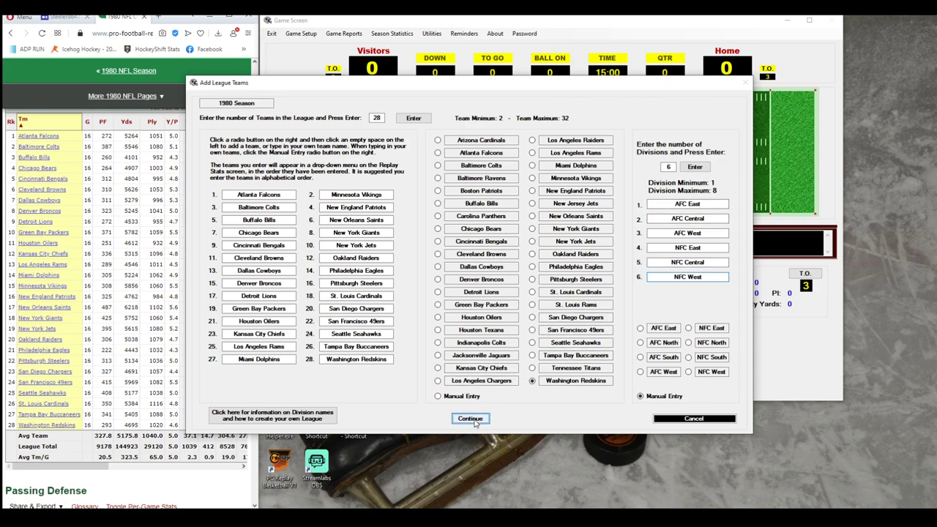
pyautogui.click(549, 314)
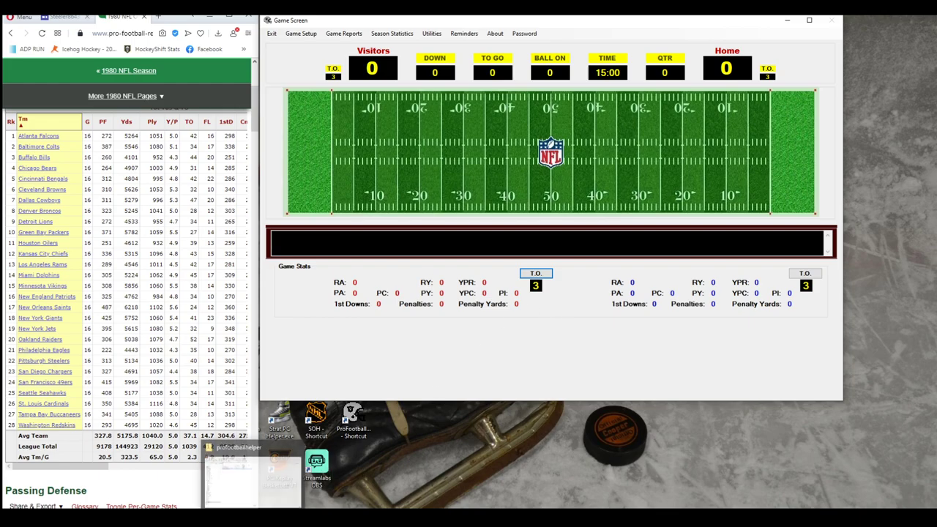
# Browse to Pro Football Helper v5.0.6 > NFL Teams > 1980-1989 > 1980 and preview the Atlanta Falcons file.
pyautogui.doubleClick(353, 421)
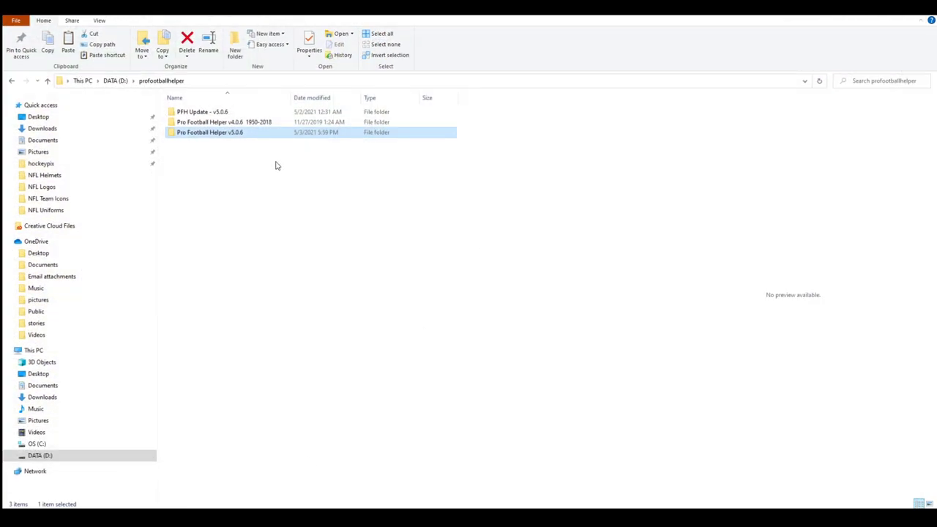
pyautogui.doubleClick(247, 135)
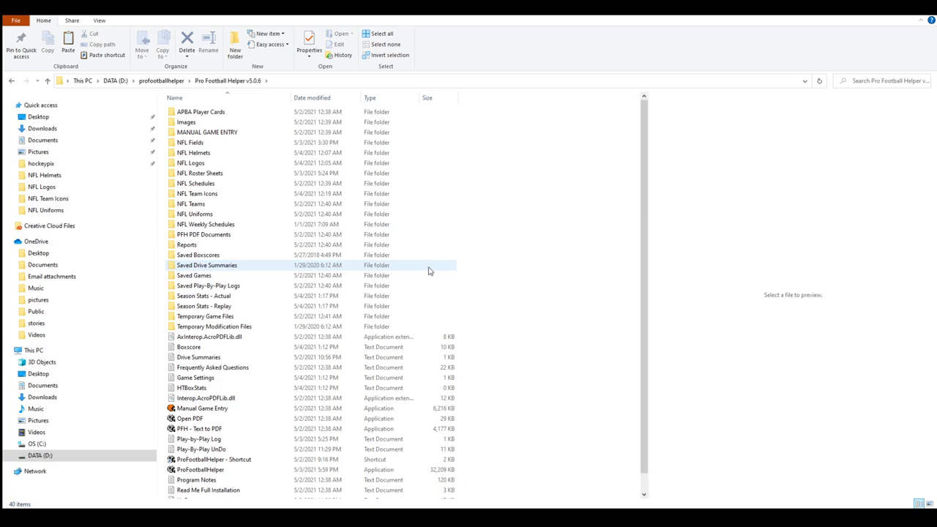
pyautogui.doubleClick(205, 206)
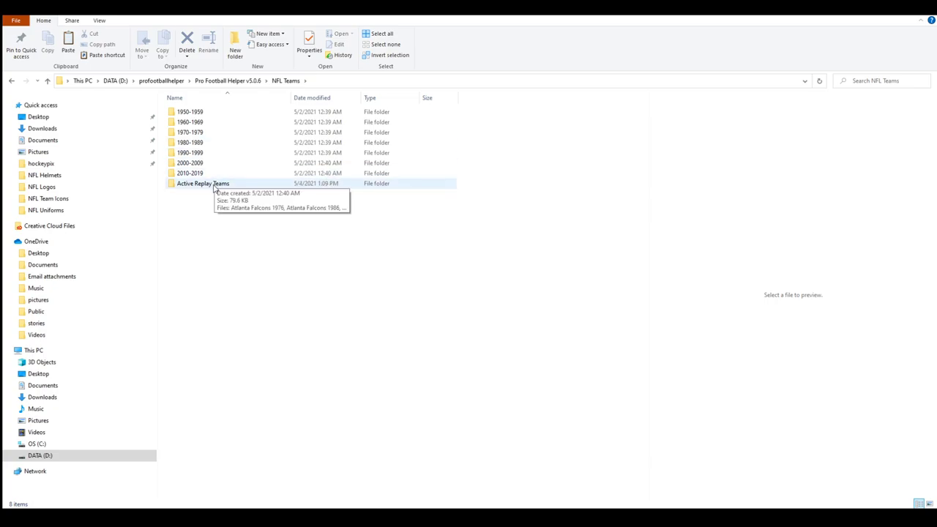
pyautogui.doubleClick(205, 143)
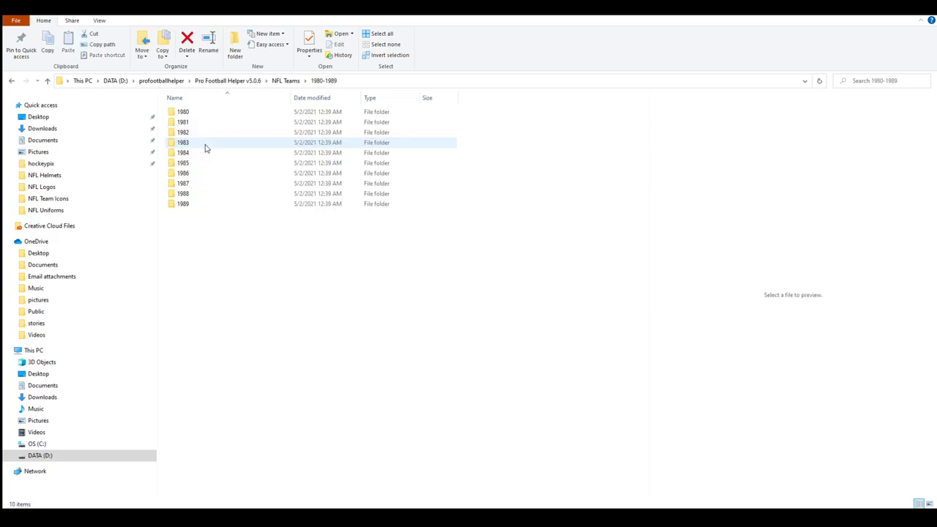
pyautogui.doubleClick(183, 112)
pyautogui.click(232, 114)
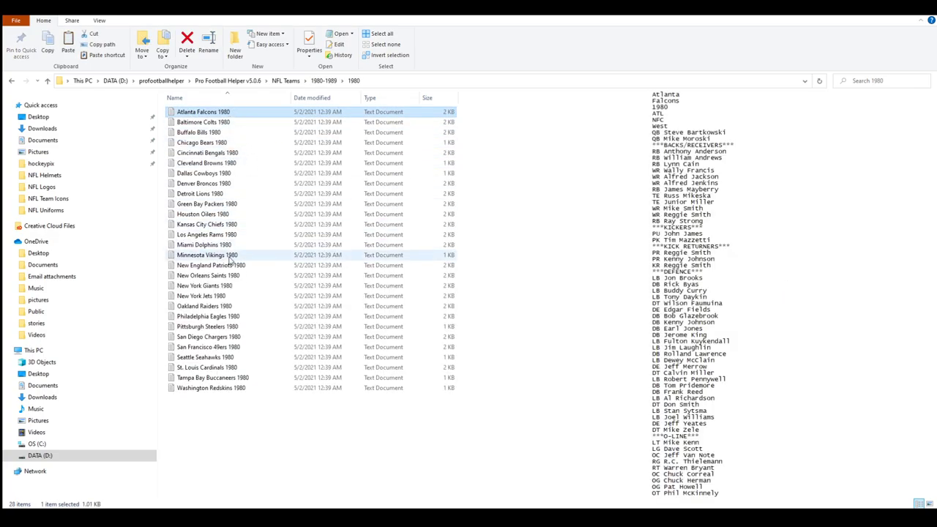
# Copy all 28 1980 team files and paste them into the Active Replay Teams folder.
pyautogui.keyDown('shift'); pyautogui.click(226, 387); pyautogui.keyUp('shift')
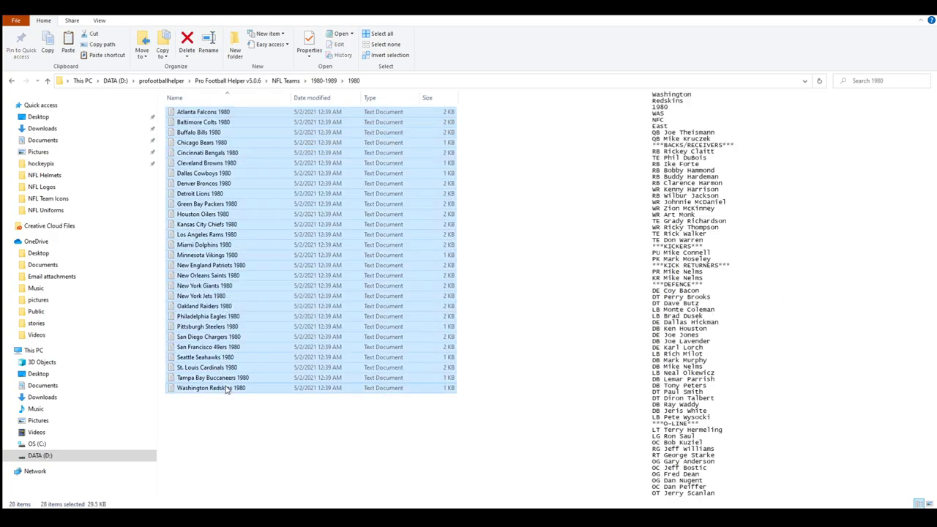
pyautogui.rightClick(267, 185)
pyautogui.click(291, 284)
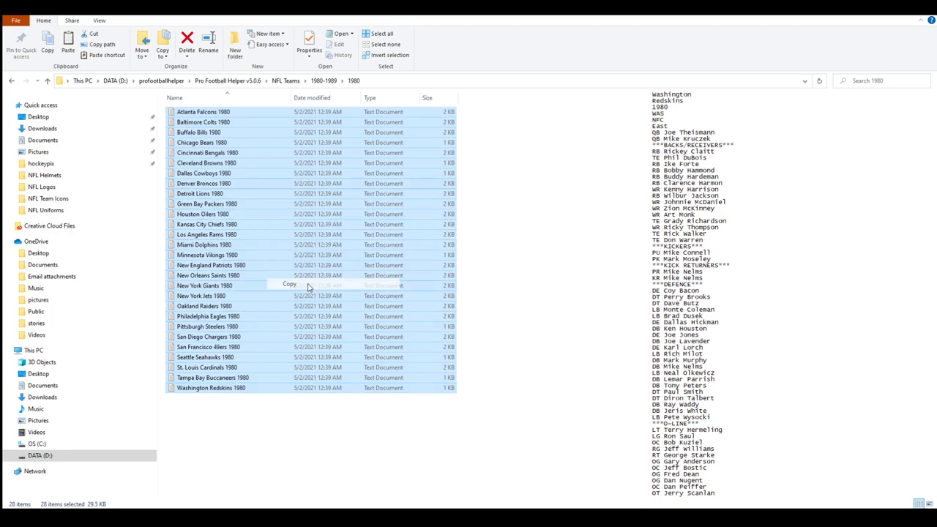
pyautogui.click(285, 81)
pyautogui.click(217, 186)
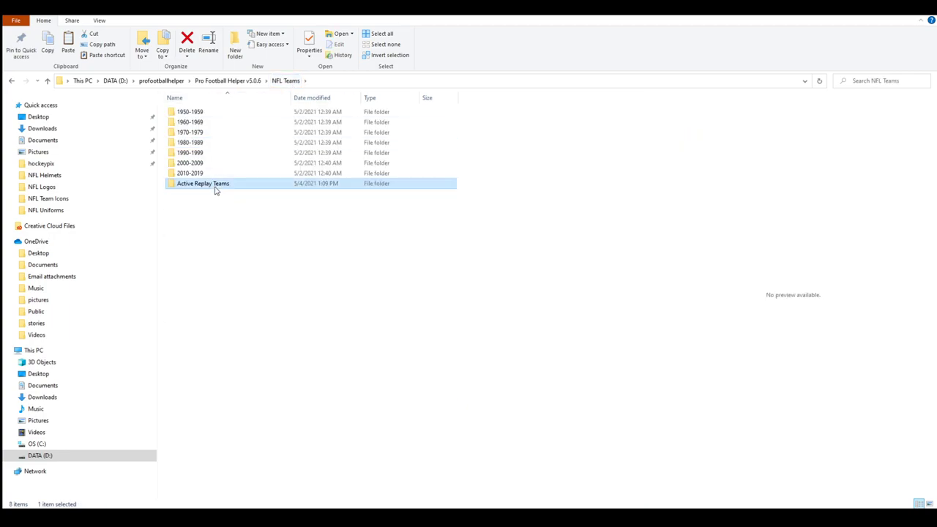
pyautogui.rightClick(215, 188)
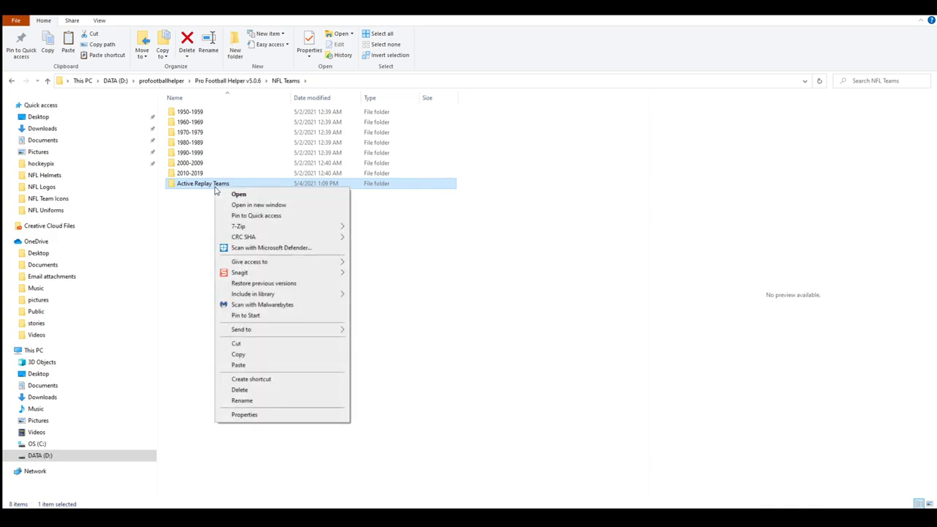
pyautogui.click(236, 362)
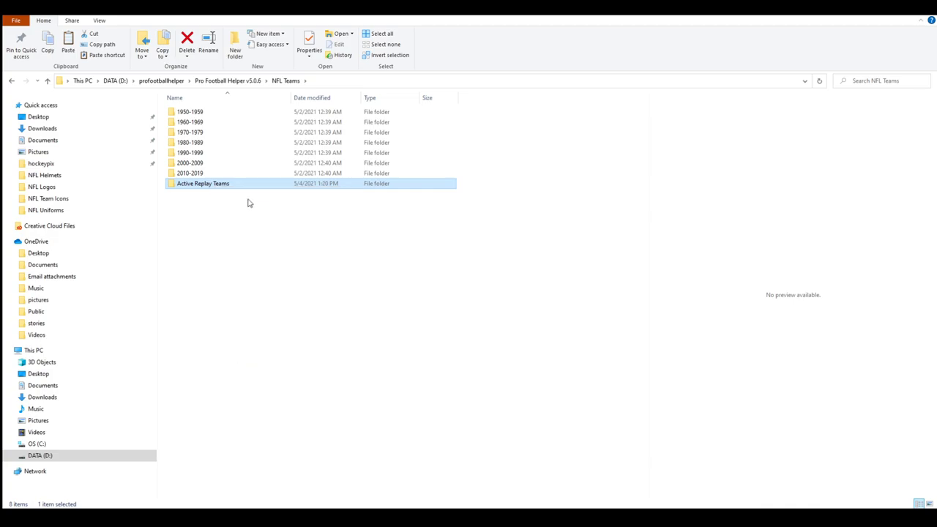
# Open Active Replay Teams and scroll through its 1976 and 1980 team files.
pyautogui.doubleClick(228, 188)
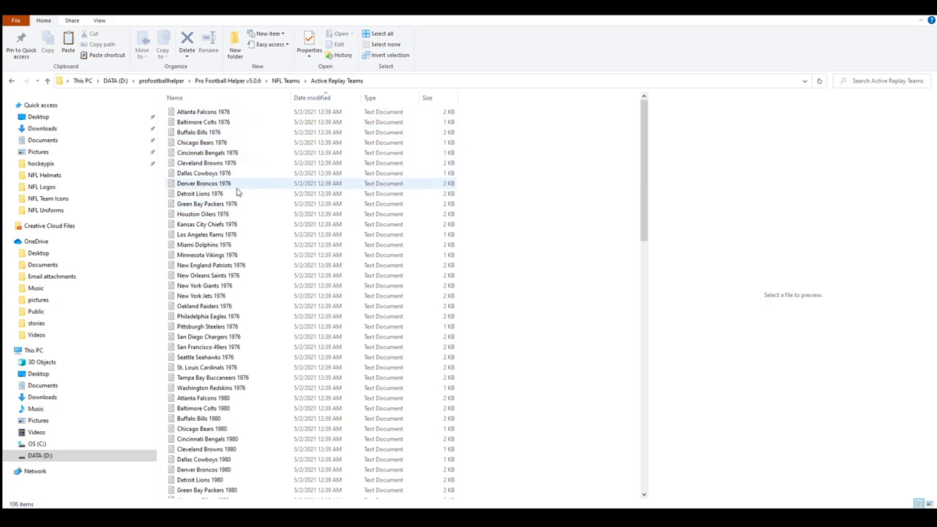
pyautogui.scroll(-4, 245, 267)
pyautogui.scroll(-9, 247, 370)
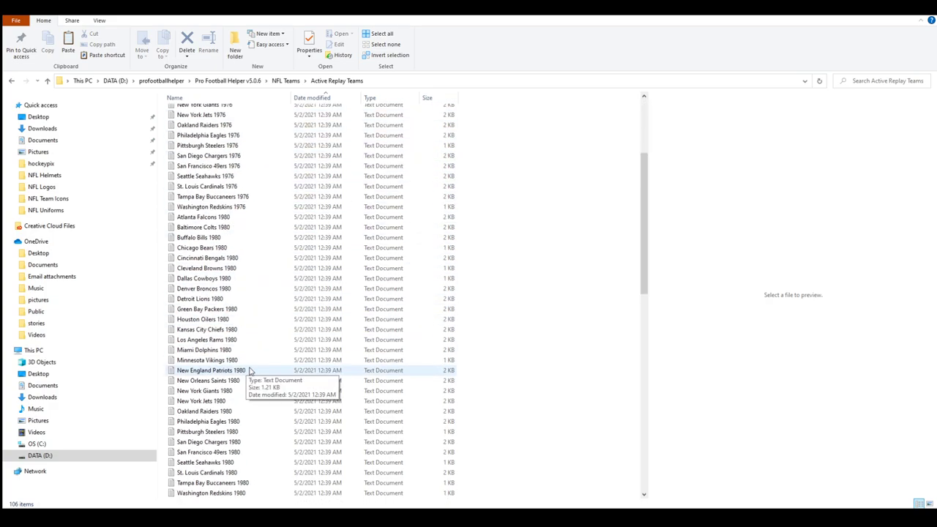
pyautogui.scroll(13, 284, 351)
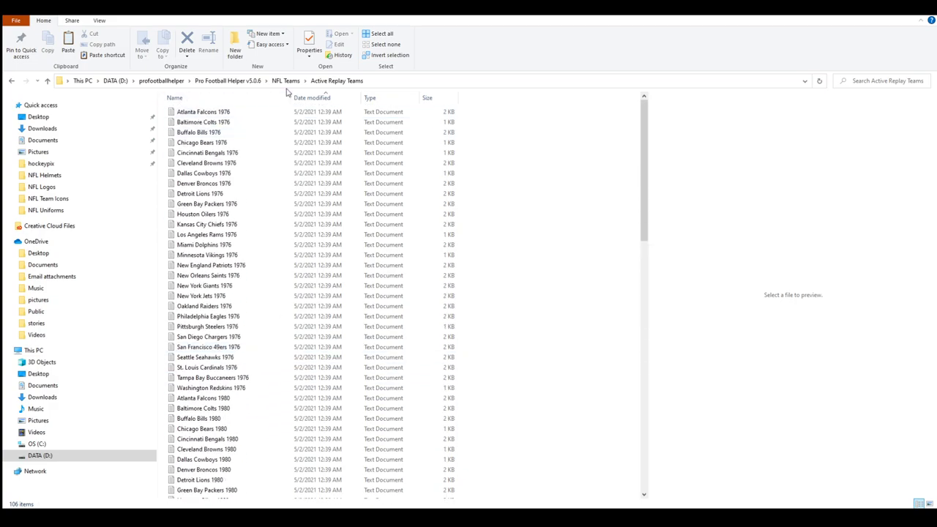
# Copy the 1980 Season - Schedule file from NFL Schedules > 1980-1989.
pyautogui.click(240, 82)
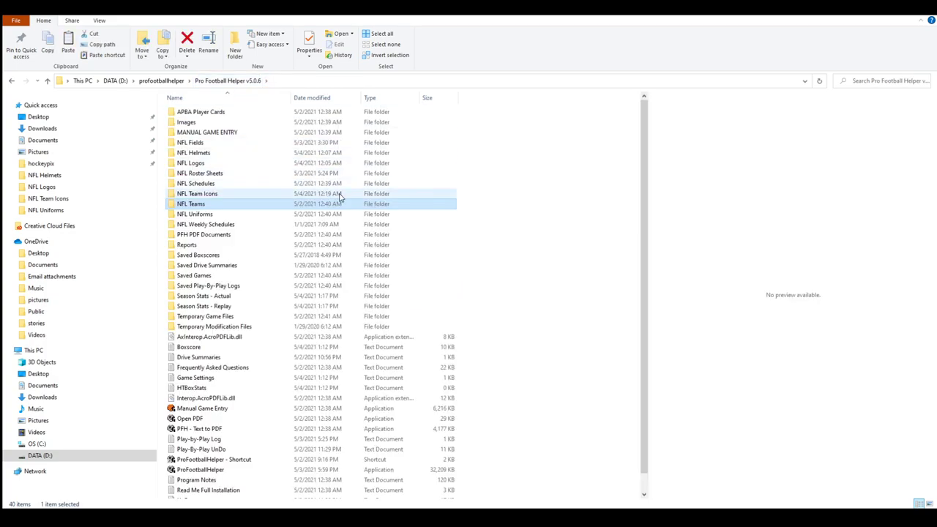
pyautogui.doubleClick(202, 185)
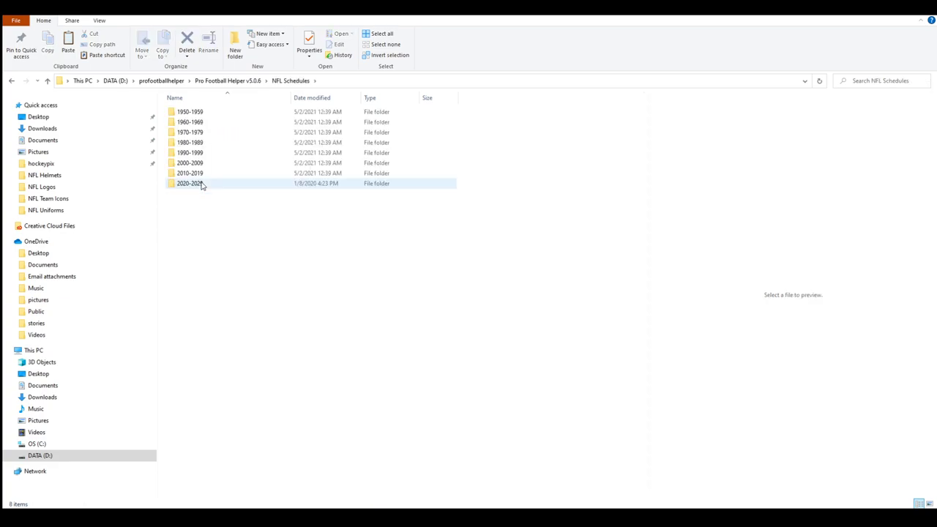
pyautogui.doubleClick(209, 142)
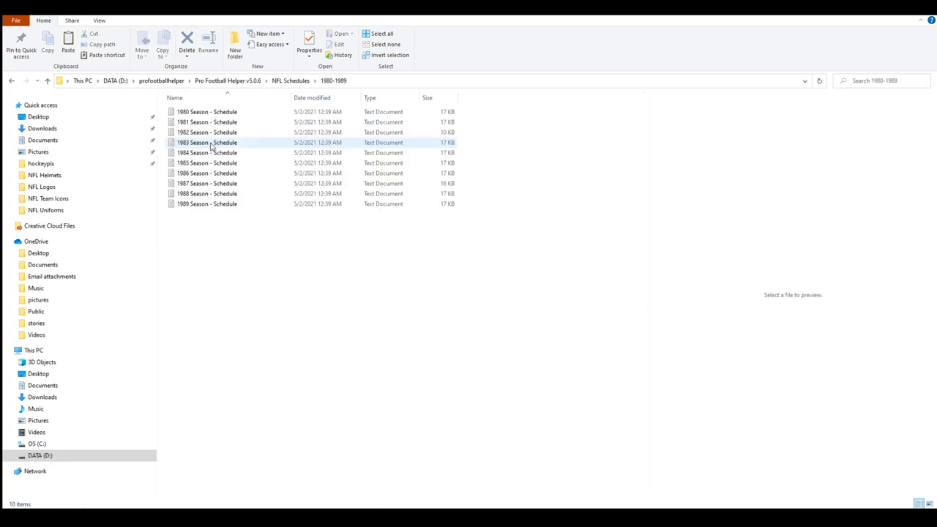
pyautogui.click(245, 114)
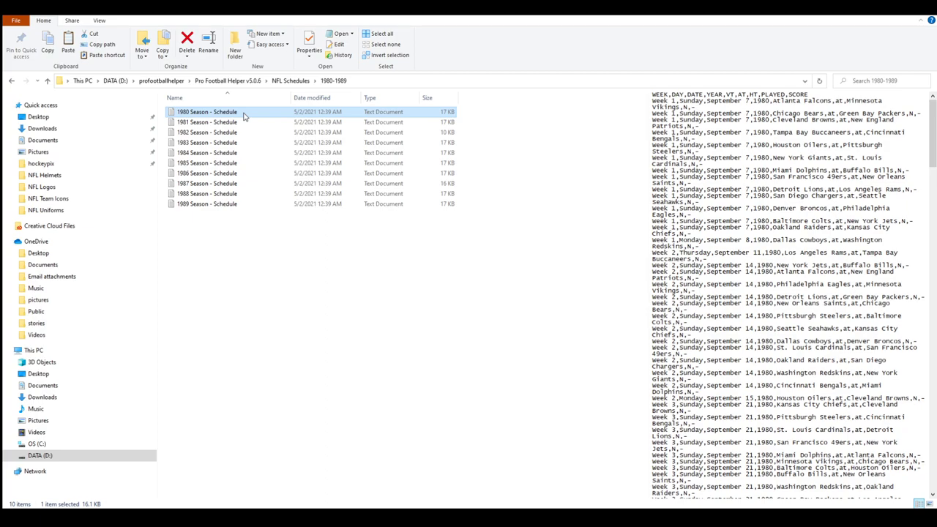
pyautogui.rightClick(244, 115)
pyautogui.click(290, 277)
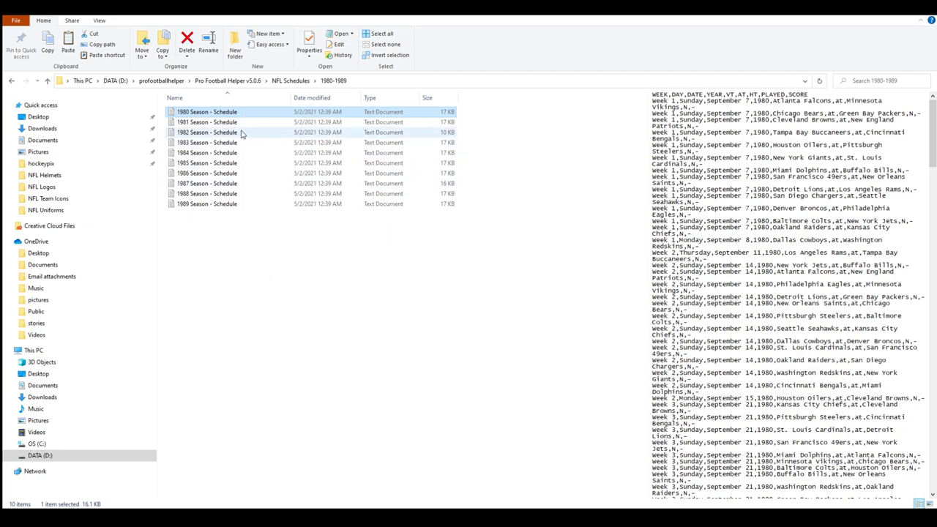
pyautogui.click(239, 82)
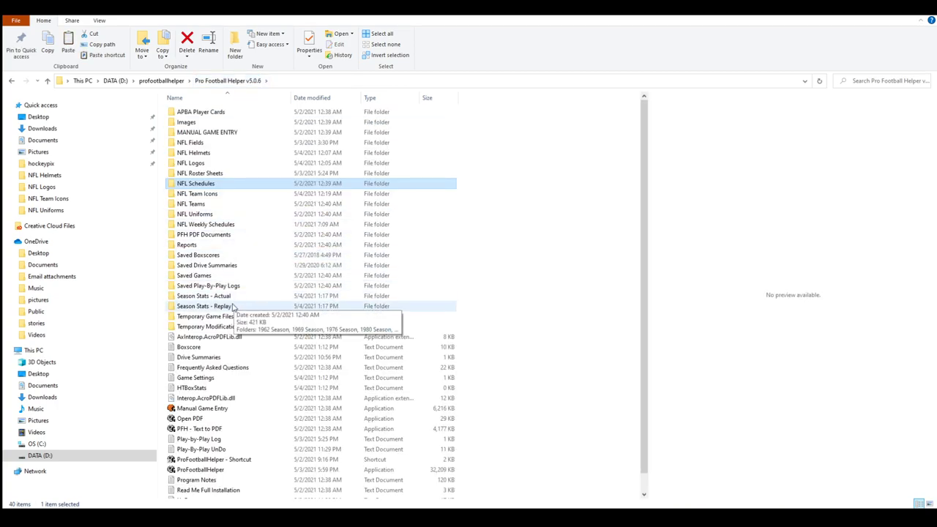
# Paste the schedule file into the 1980 Season folder under Season Stats - Replay.
pyautogui.doubleClick(204, 306)
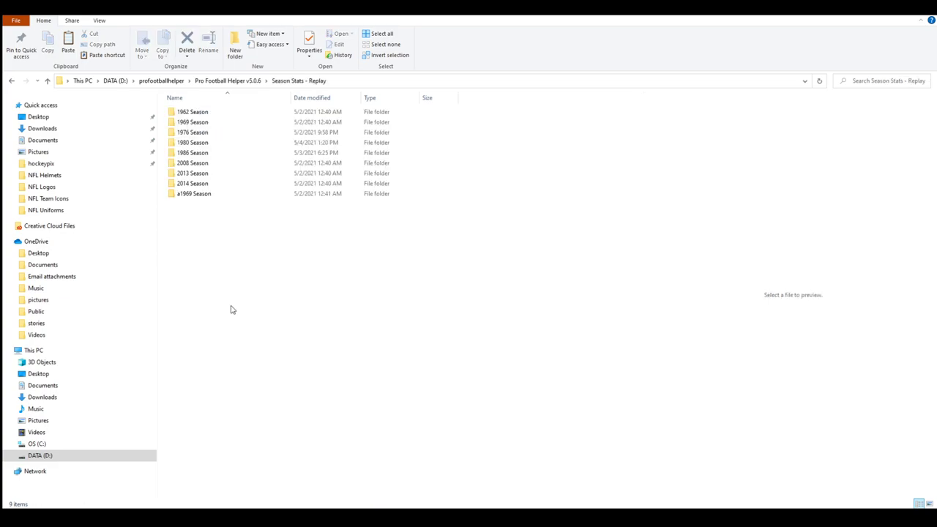
pyautogui.click(208, 146)
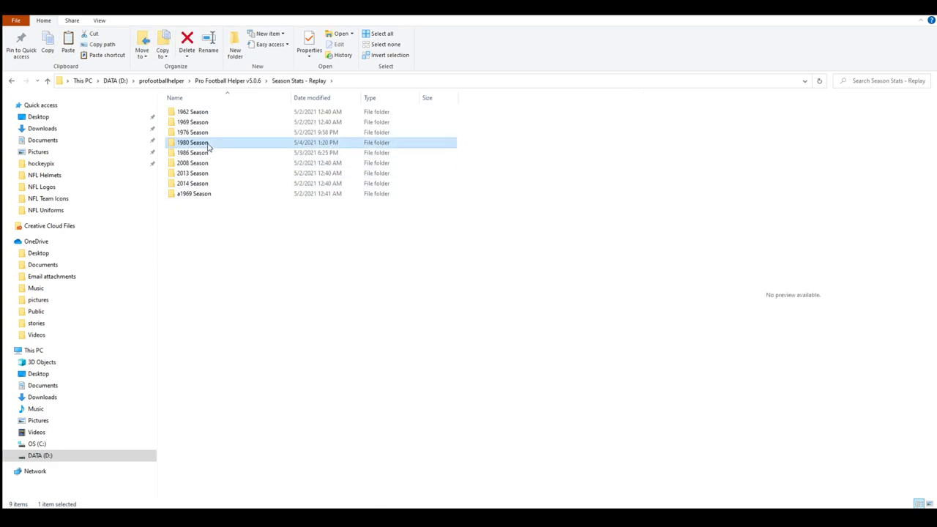
pyautogui.rightClick(208, 146)
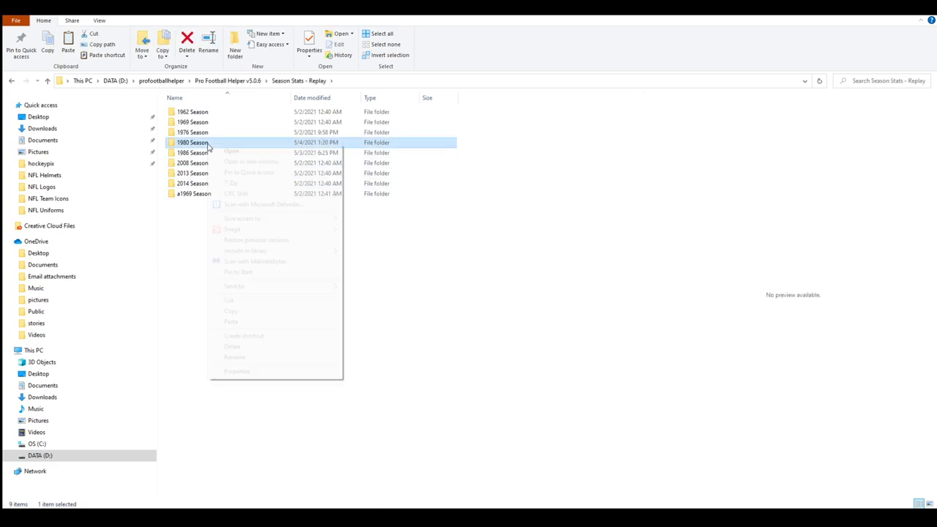
pyautogui.click(233, 322)
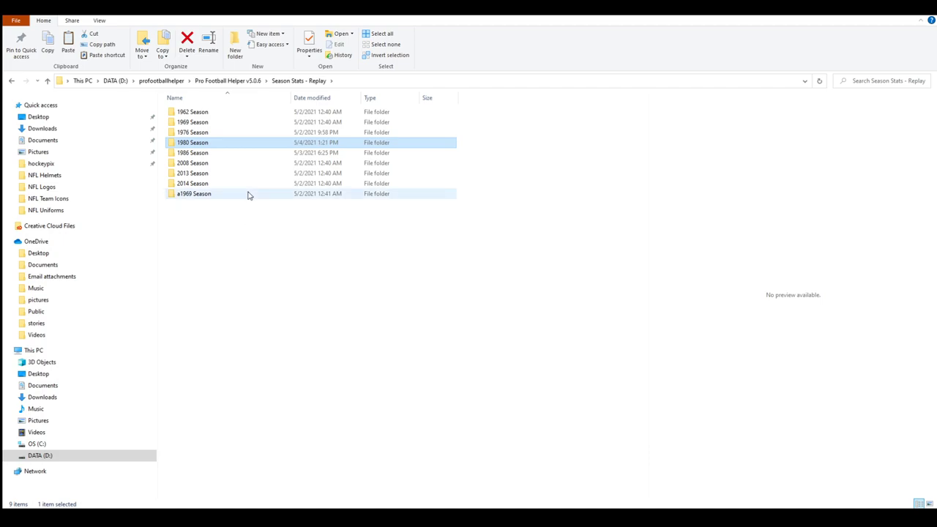
# Confirm 1980 Season - Schedule is inside 1980 Season, then close File Explorer.
pyautogui.doubleClick(223, 146)
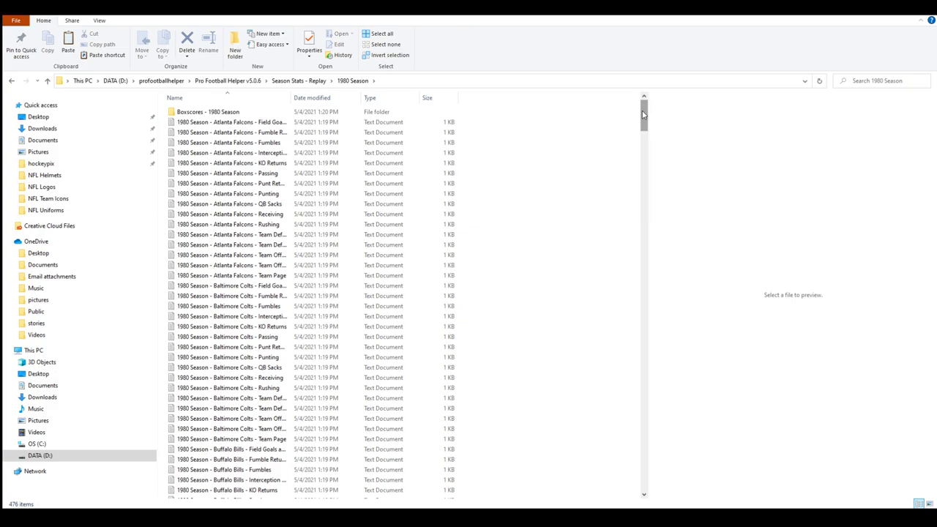
pyautogui.moveTo(643, 113); pyautogui.dragTo(638, 445)
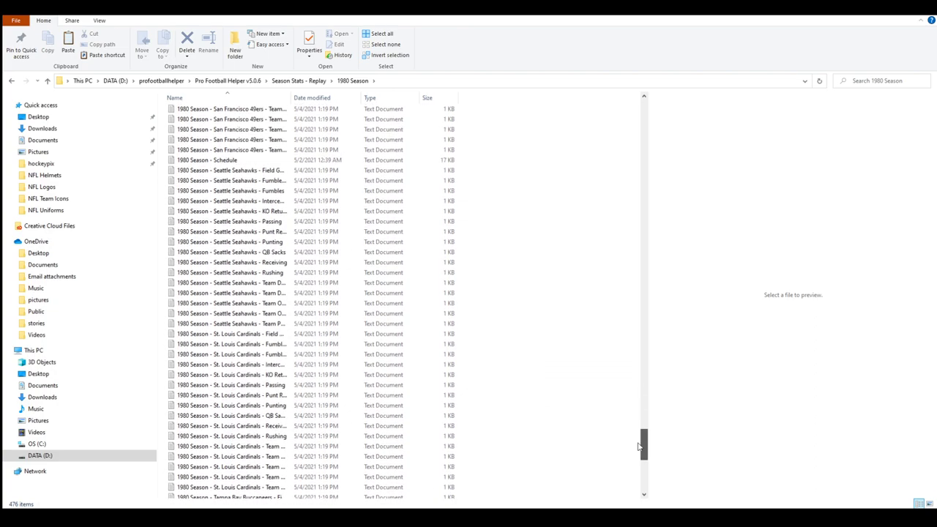
pyautogui.click(241, 160)
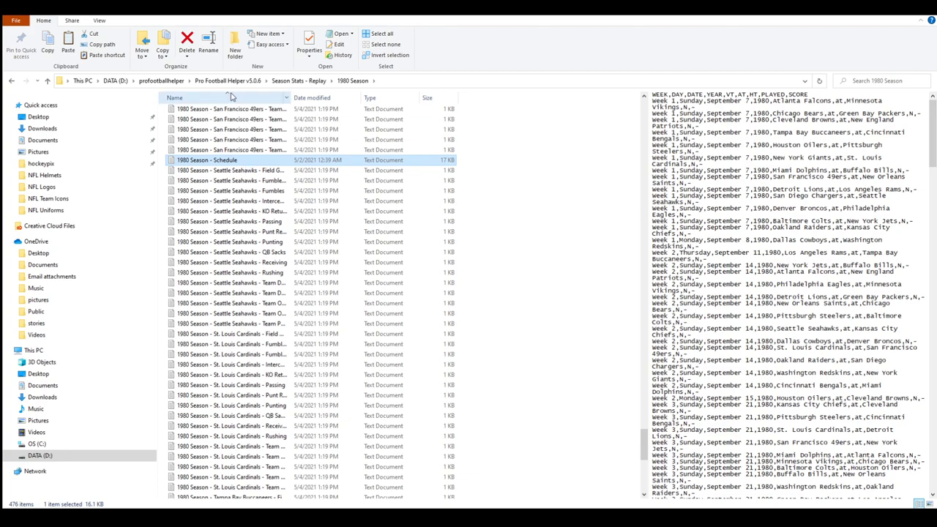
pyautogui.click(299, 80)
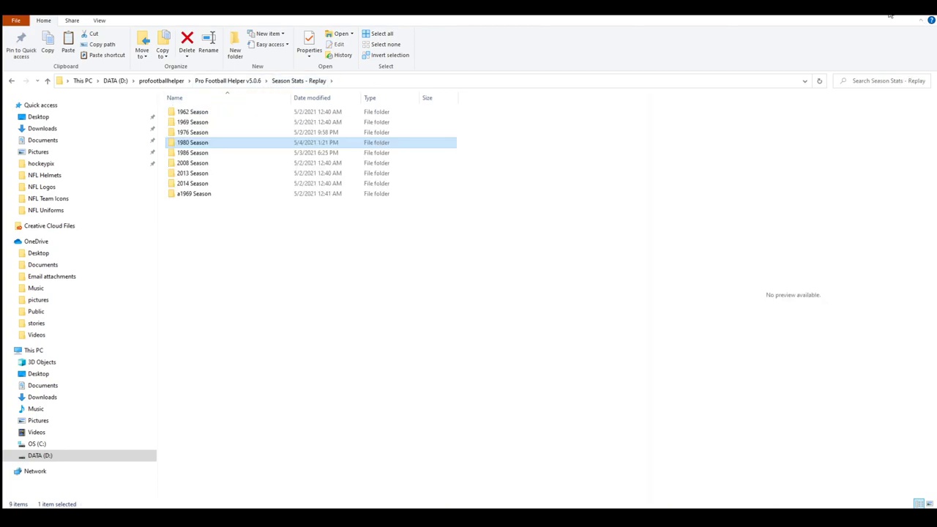
pyautogui.click(890, 16)
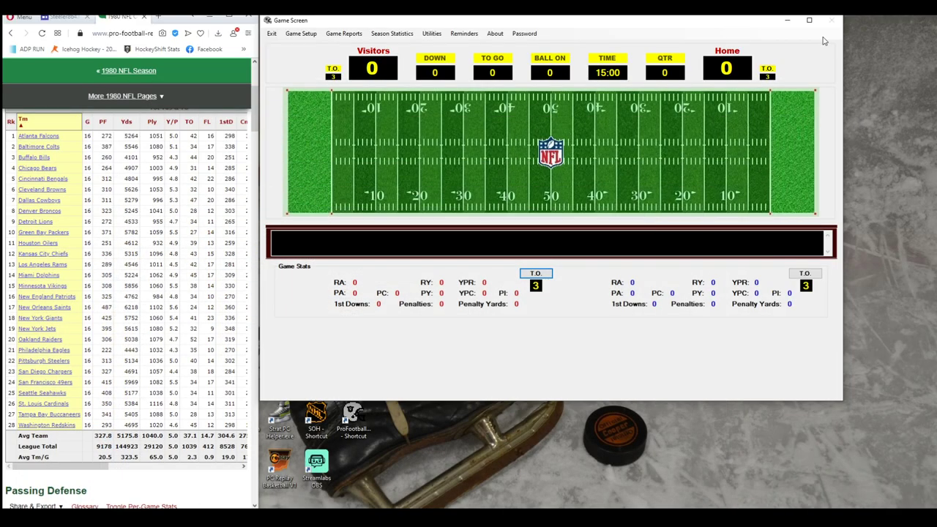
# Start a new game and choose the 1980 Season directory.
pyautogui.click(302, 34)
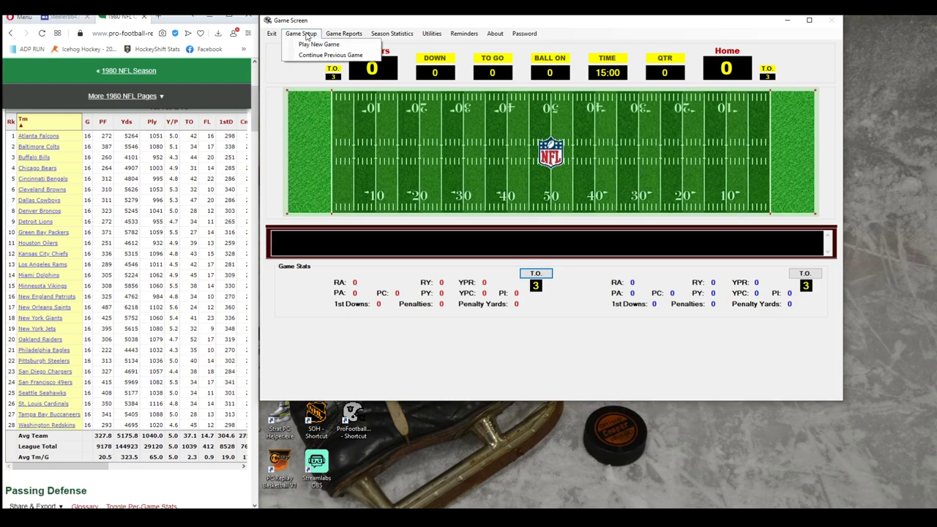
pyautogui.click(315, 41)
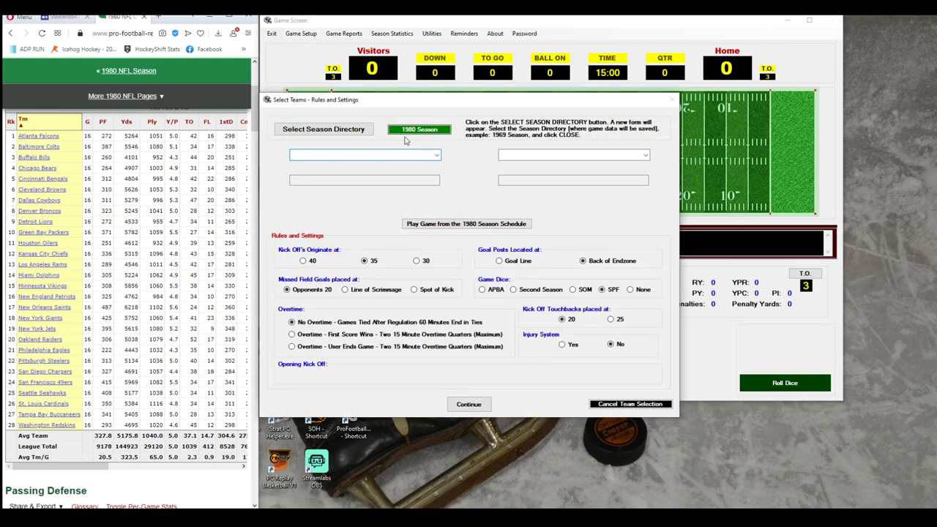
pyautogui.click(436, 155)
pyautogui.click(365, 133)
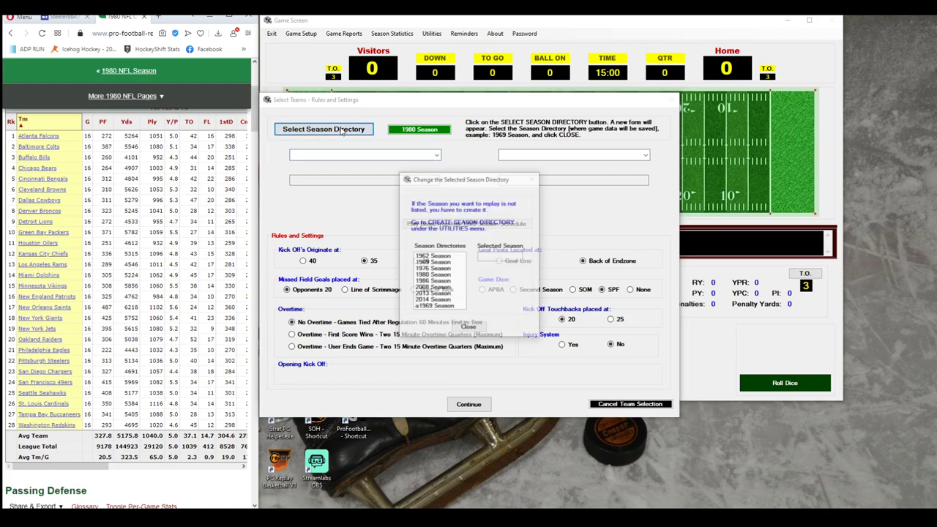
pyautogui.click(446, 275)
pyautogui.click(468, 328)
# Pick Atlanta Falcons 1980 as the first team and Chicago Bears 1980 as the second.
pyautogui.click(437, 156)
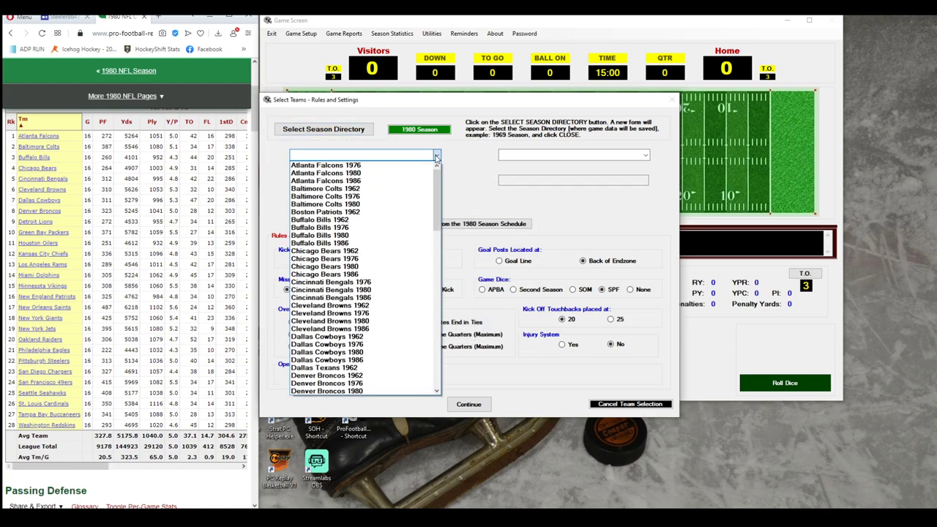
pyautogui.click(329, 173)
pyautogui.click(645, 155)
pyautogui.scroll(-3, 647, 185)
pyautogui.click(598, 206)
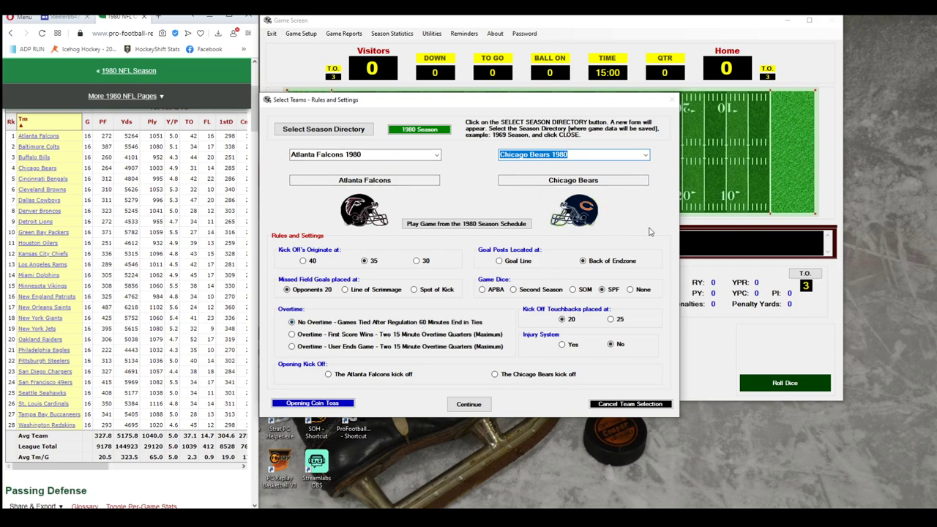
# From the 1980 Season Schedule, select the Week 1 Cleveland Browns at New England Patriots game.
pyautogui.click(471, 226)
pyautogui.click(433, 179)
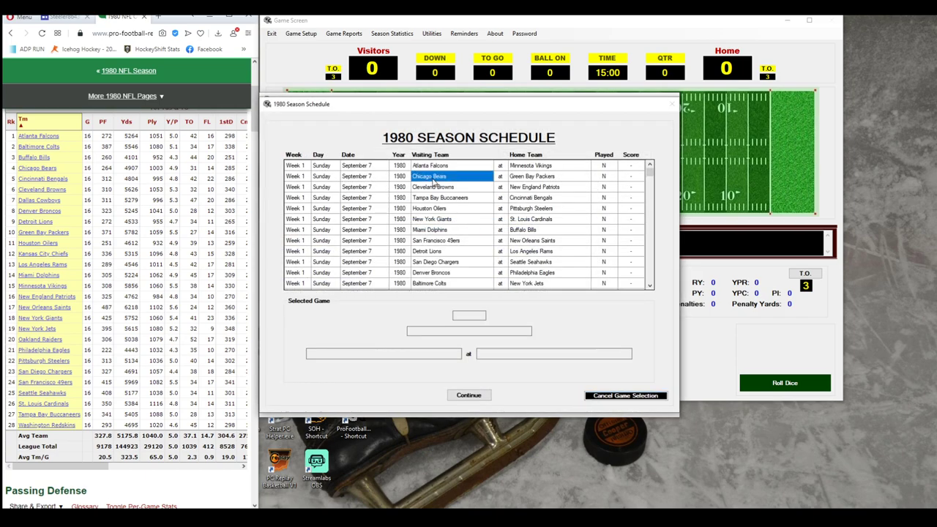
pyautogui.click(443, 189)
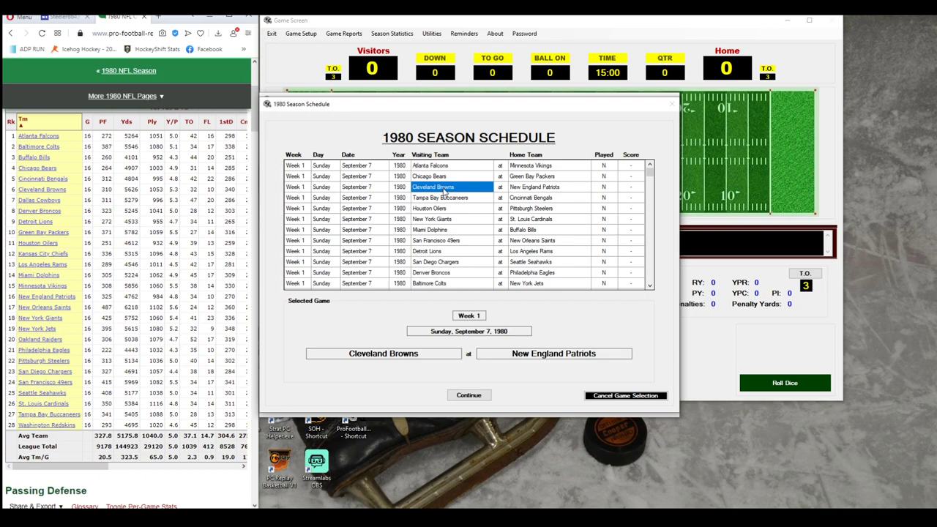